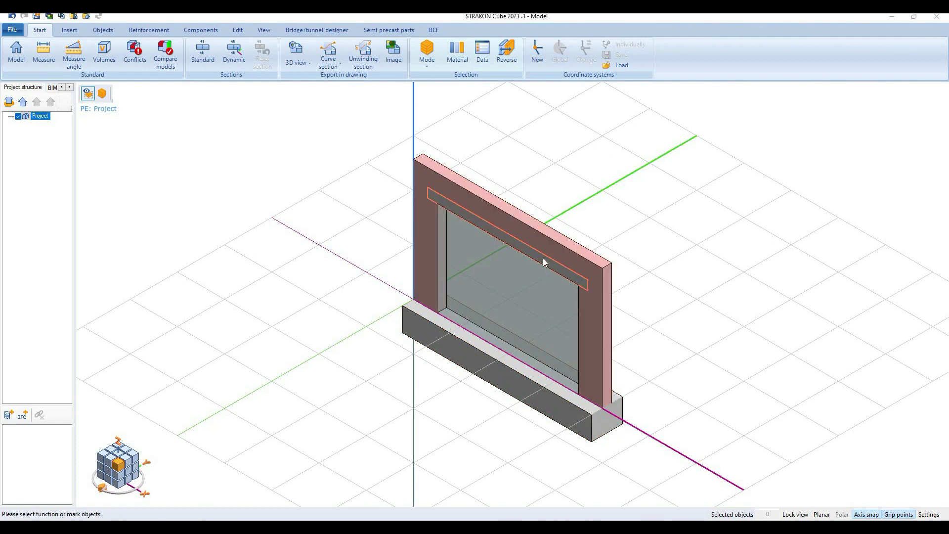
Step: In the lintel beam's Object data, replace the name Beam (2) with NADVOJ_1
{"action": "scroll", "coordinate": [557, 261], "scroll_direction": "up", "scroll_amount": 1}
{"action": "scroll", "coordinate": [557, 261], "scroll_direction": "up", "scroll_amount": 1}
{"action": "double_click", "coordinate": [557, 260]}
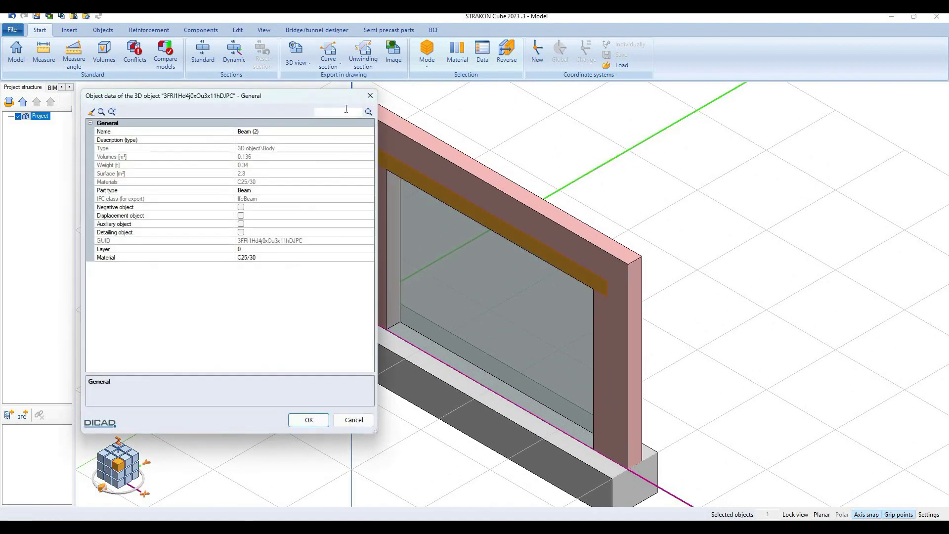
{"action": "left_click", "coordinate": [244, 130]}
{"action": "key", "text": "ctrl+a"}
{"action": "type", "text": "NA"}
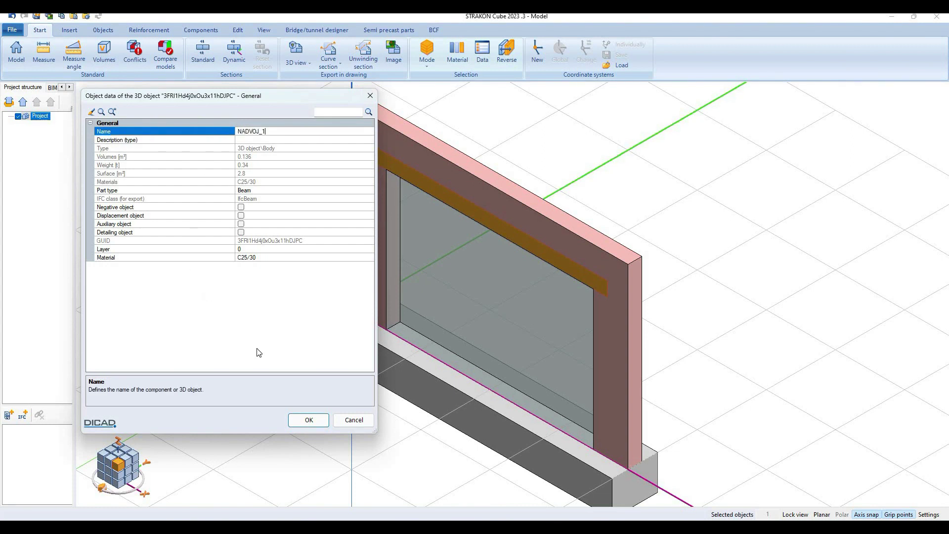
{"action": "key", "text": "Return"}
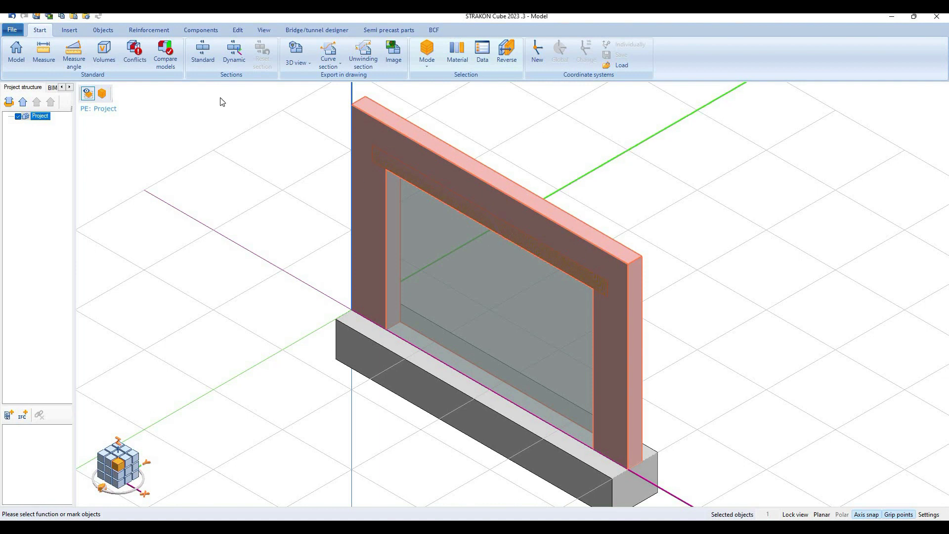
{"action": "key", "text": "alt+r"}
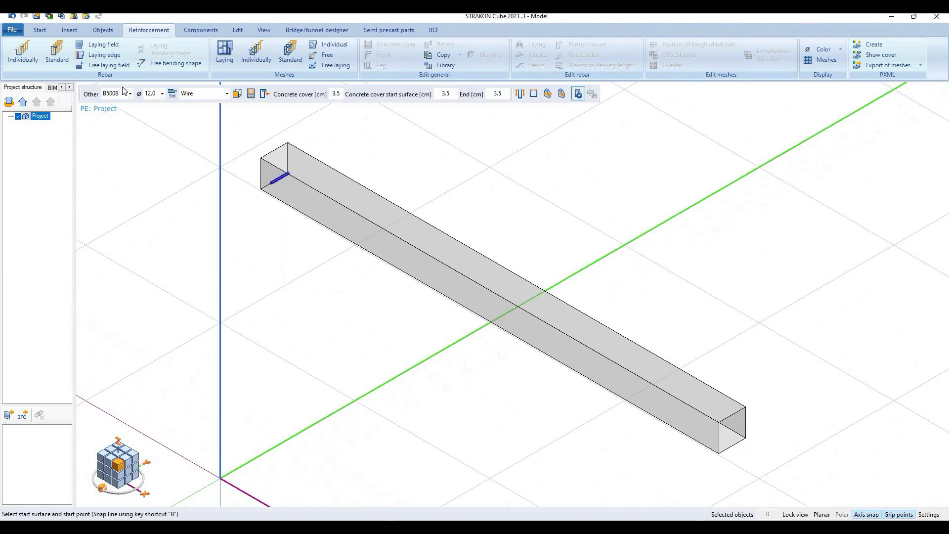
Step: Define a stirrup bending shape with 2 cm cover and place it on the beam's end face
{"action": "left_click", "coordinate": [129, 93]}
{"action": "left_click", "coordinate": [168, 95]}
{"action": "key", "text": "F3"}
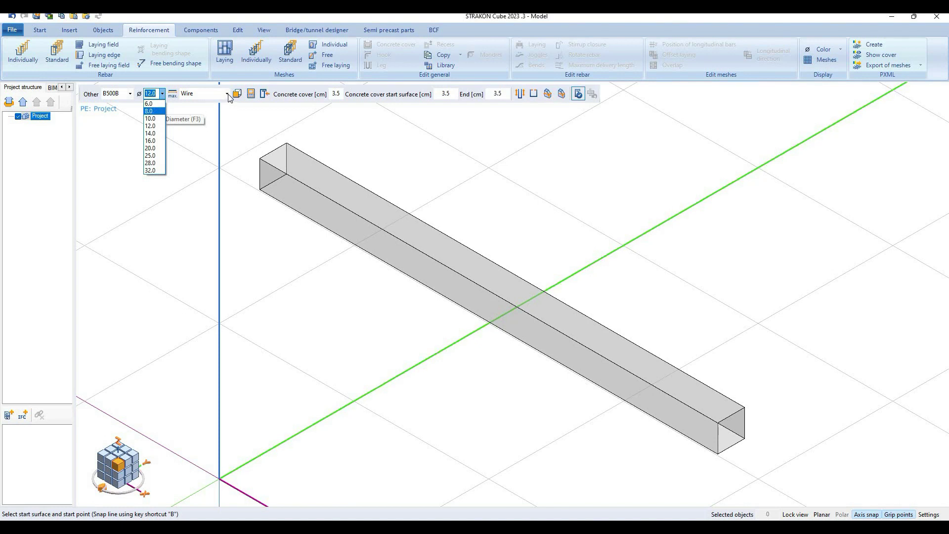
{"action": "left_click", "coordinate": [157, 110]}
{"action": "key", "text": "F5"}
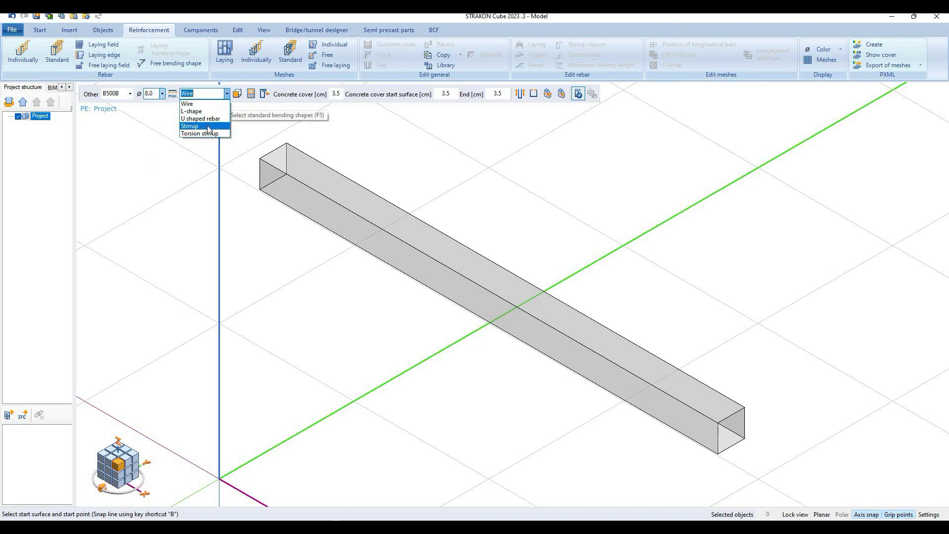
{"action": "left_click", "coordinate": [207, 125]}
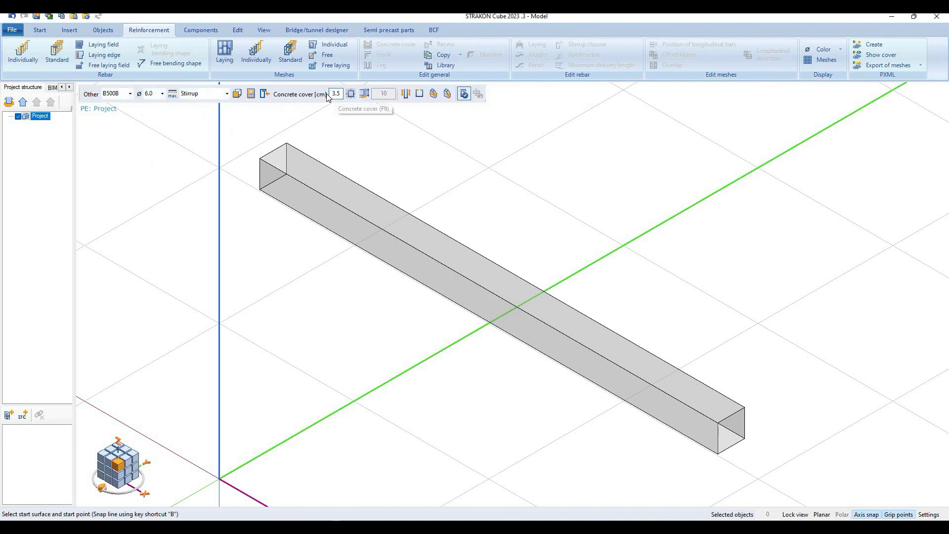
{"action": "type", "text": "2"}
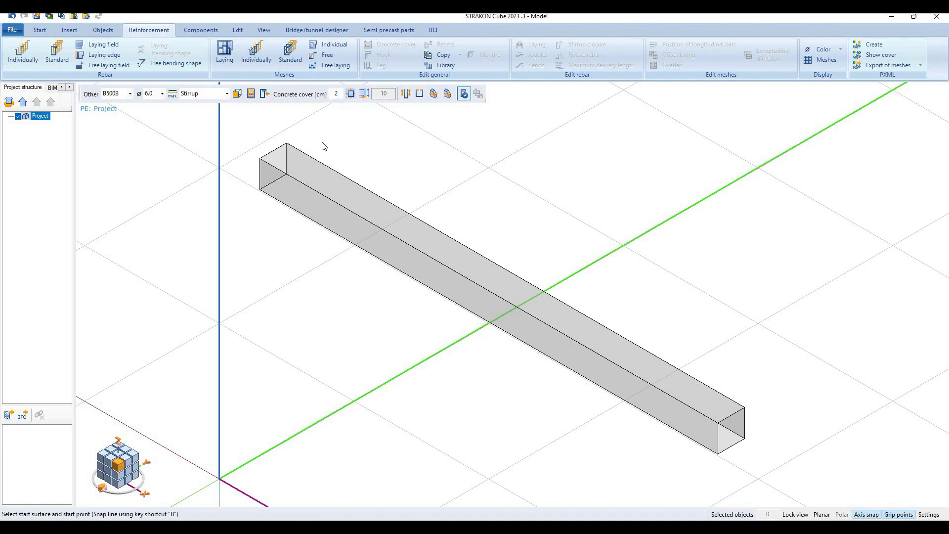
{"action": "left_click", "coordinate": [258, 160]}
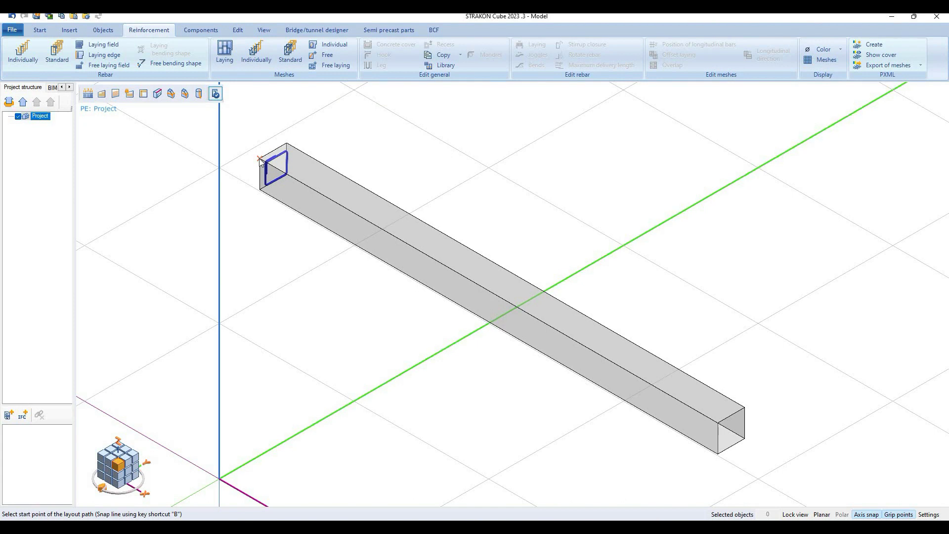
Step: Lay the stirrups along the beam with 10 cm start/end distances at 15 cm spacing
{"action": "left_click", "coordinate": [275, 170]}
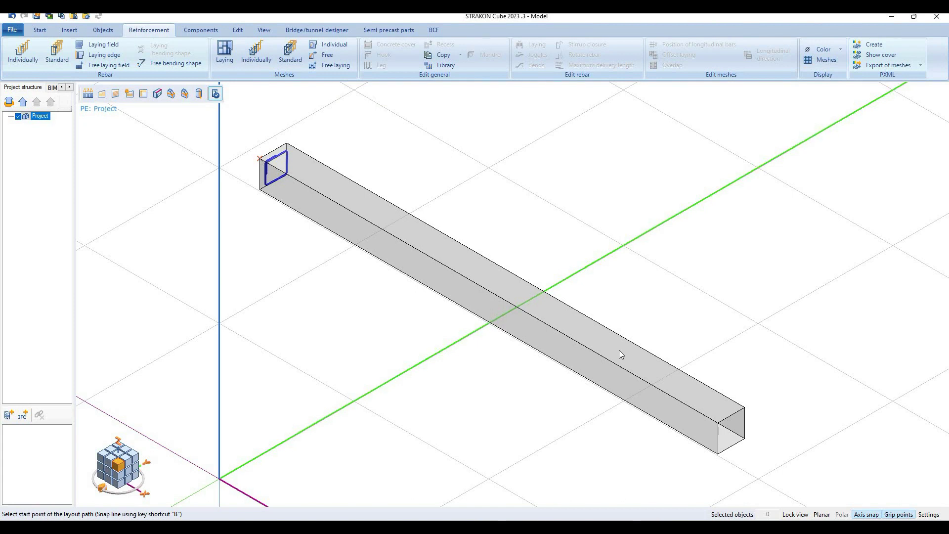
{"action": "left_click", "coordinate": [705, 417]}
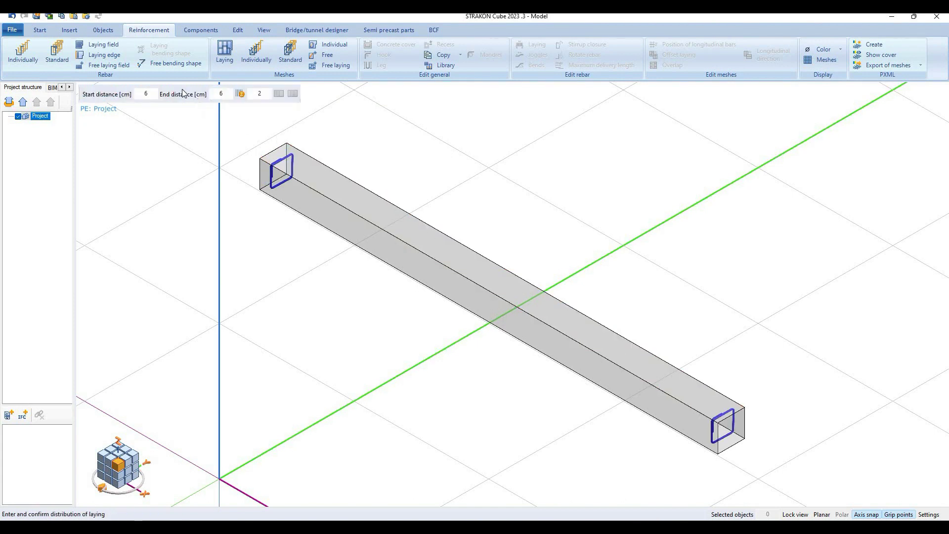
{"action": "left_click", "coordinate": [140, 94]}
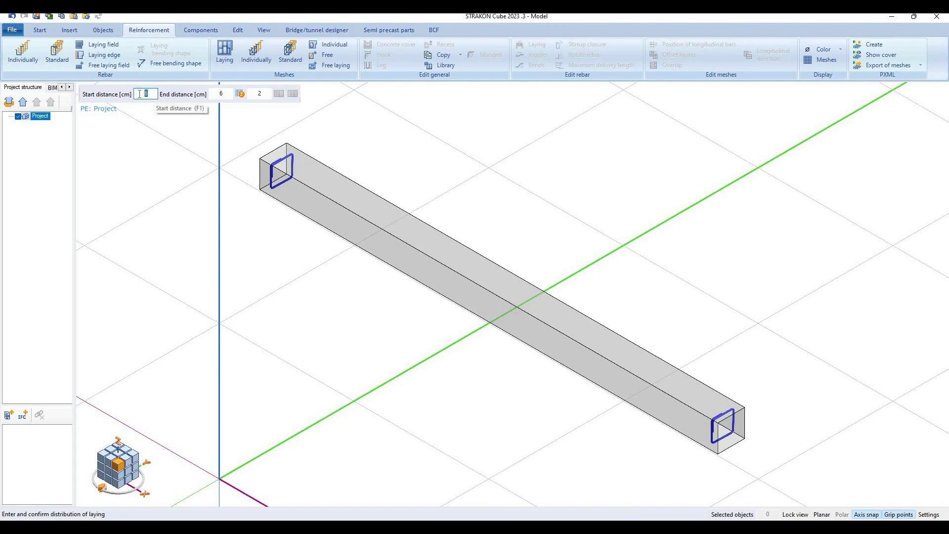
{"action": "type", "text": "10"}
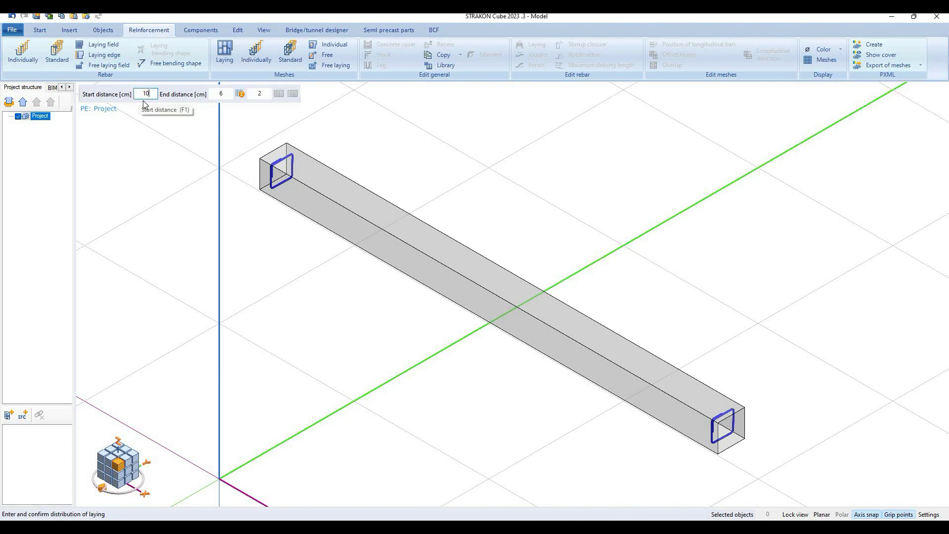
{"action": "left_click", "coordinate": [221, 94]}
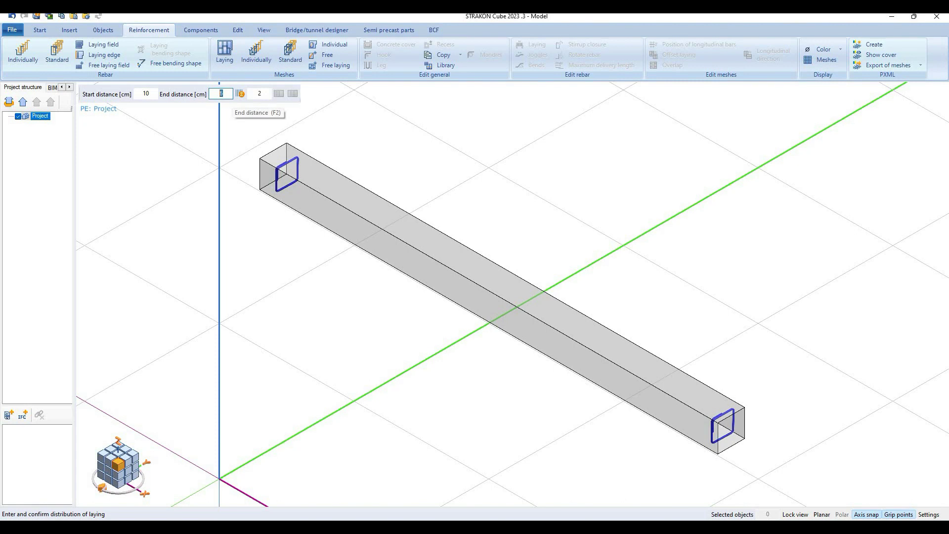
{"action": "type", "text": "10"}
{"action": "key", "text": "Return"}
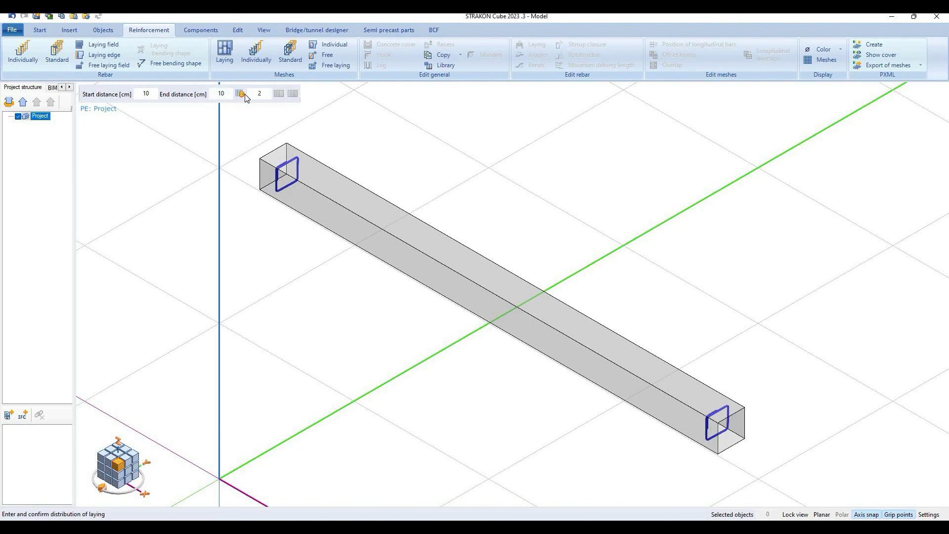
{"action": "left_click", "coordinate": [242, 94]}
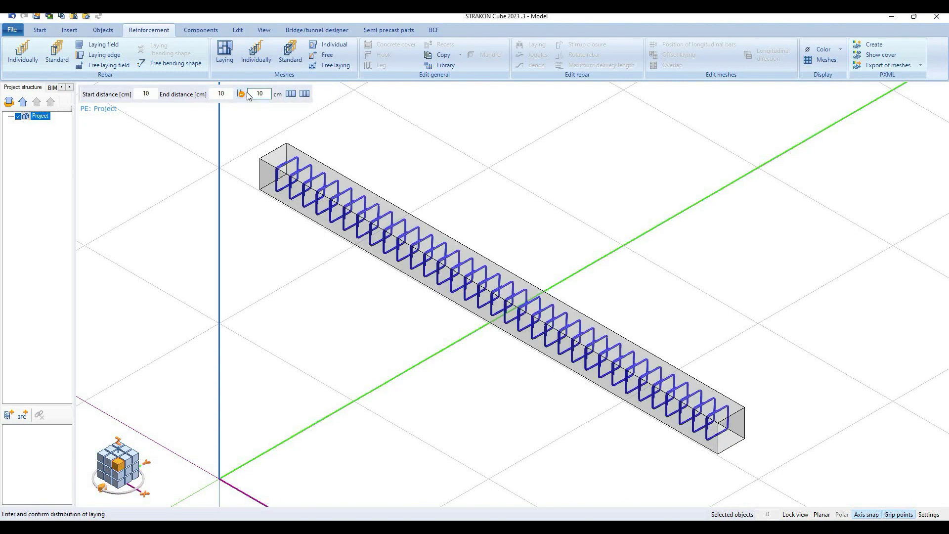
{"action": "double_click", "coordinate": [259, 94]}
{"action": "type", "text": "1"}
{"action": "key", "text": "Return"}
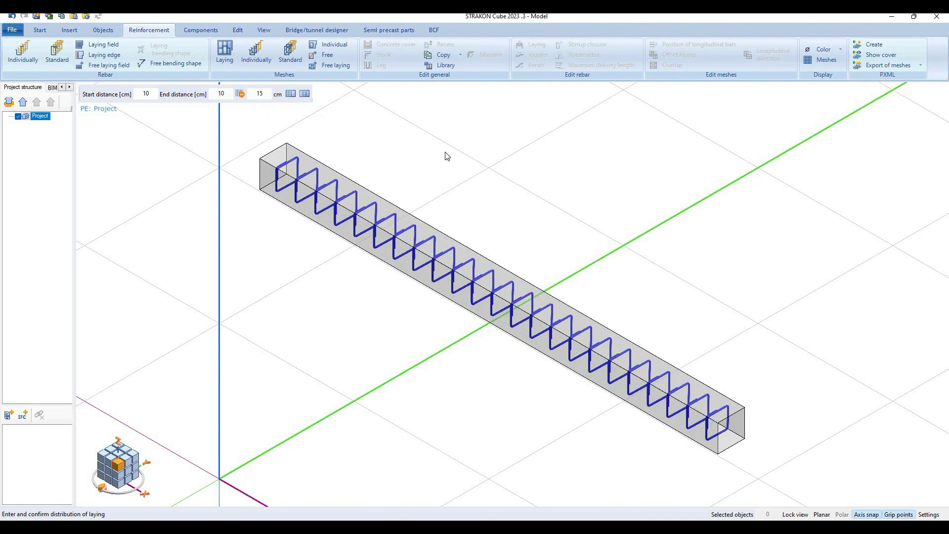
{"action": "key", "text": "Return"}
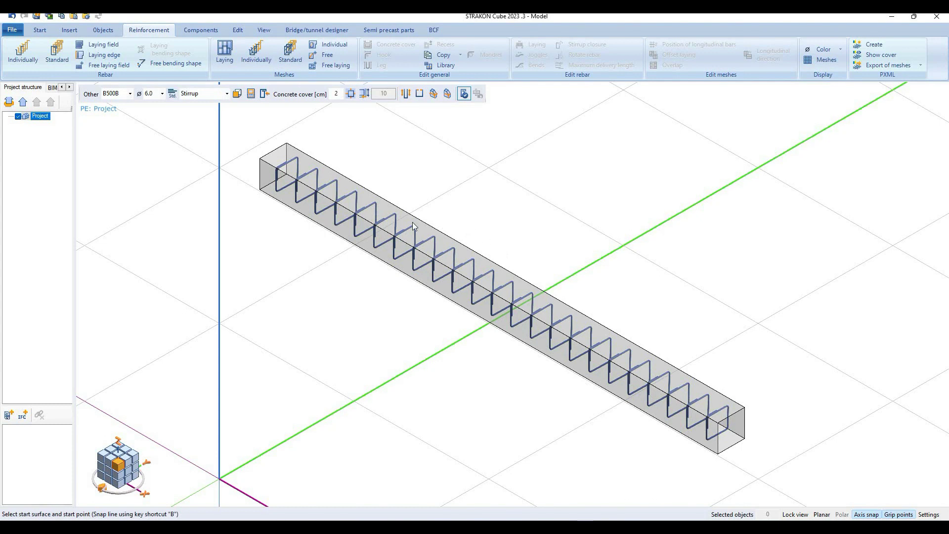
Step: Set up straight Ø10.0 longitudinal bars with 3.5 cm concrete cover
{"action": "left_click", "coordinate": [161, 94]}
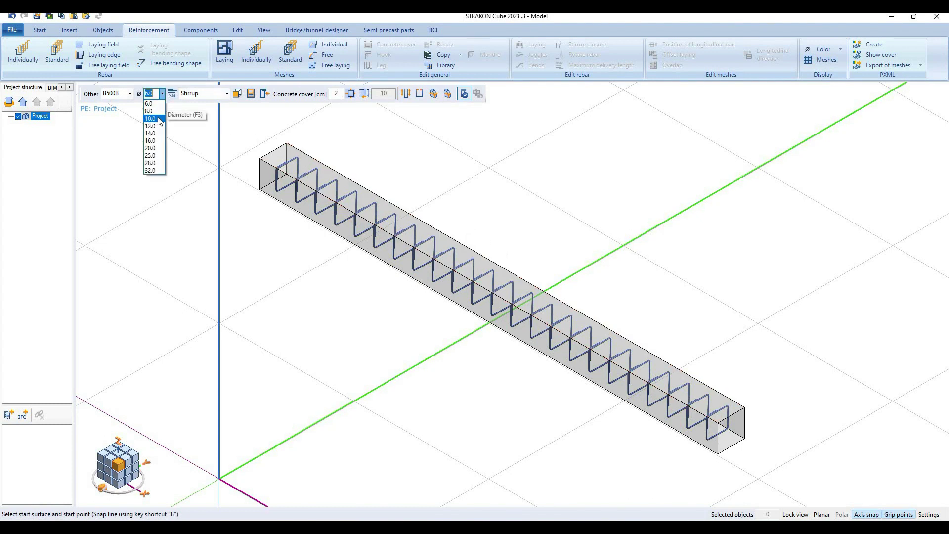
{"action": "left_click", "coordinate": [222, 95]}
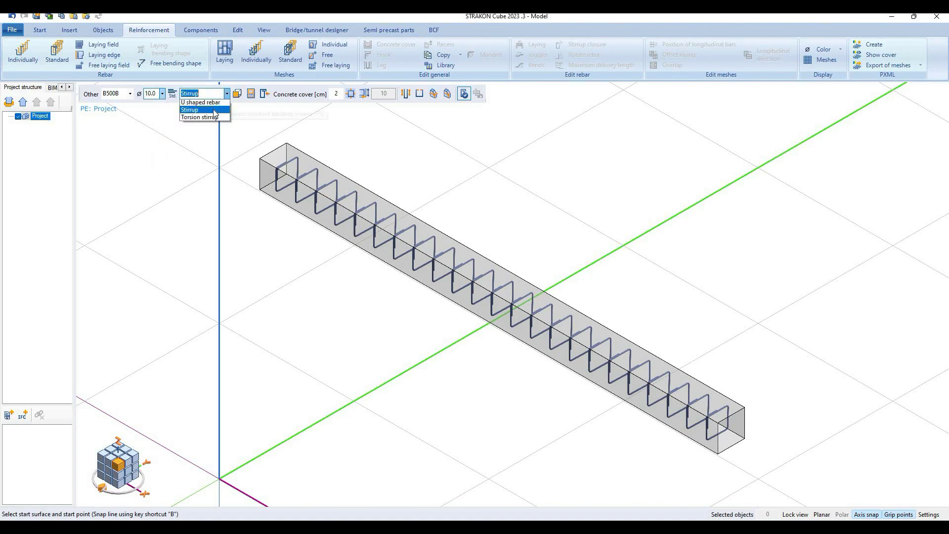
{"action": "left_click", "coordinate": [212, 104]}
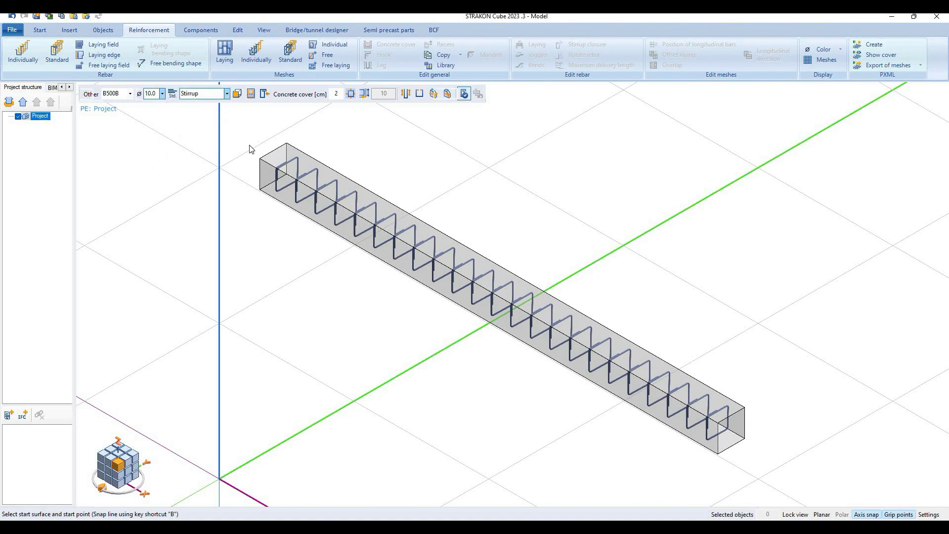
{"action": "left_click", "coordinate": [336, 94]}
{"action": "type", "text": "5"}
{"action": "key", "text": "Return"}
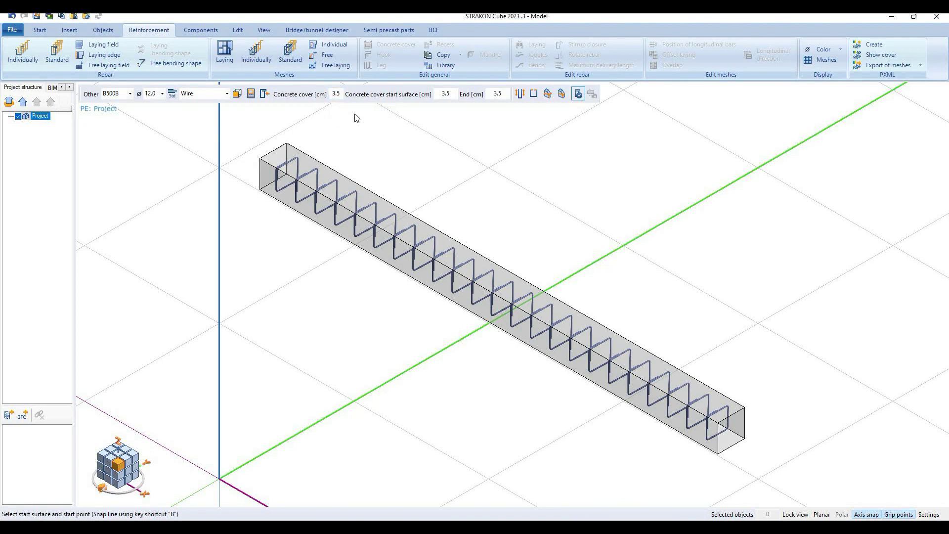
Step: Set the bars' start surface and end covers to 2 cm
{"action": "left_click", "coordinate": [445, 93]}
{"action": "type", "text": "5"}
{"action": "key", "text": "Return"}
{"action": "left_click", "coordinate": [489, 94]}
{"action": "type", "text": "5"}
{"action": "double_click", "coordinate": [453, 94]}
{"action": "type", "text": "2"}
{"action": "key", "text": "Return"}
{"action": "double_click", "coordinate": [498, 94]}
{"action": "type", "text": "2"}
{"action": "key", "text": "Return"}
Step: Place the bars along the beam bottom, distributed by number, with 3.5 cm start/end distances
{"action": "left_click", "coordinate": [261, 191]}
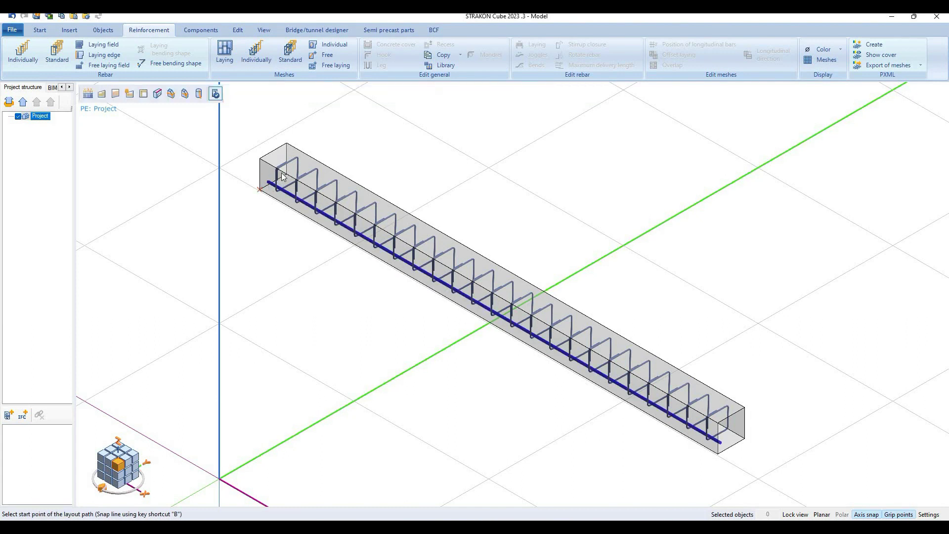
{"action": "left_click", "coordinate": [272, 152]}
{"action": "left_click", "coordinate": [240, 94]}
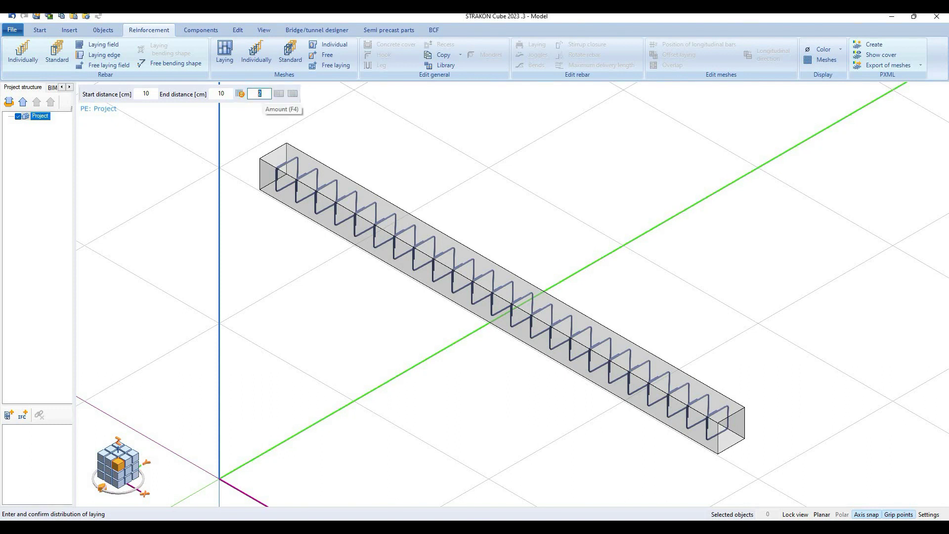
{"action": "left_click", "coordinate": [147, 93]}
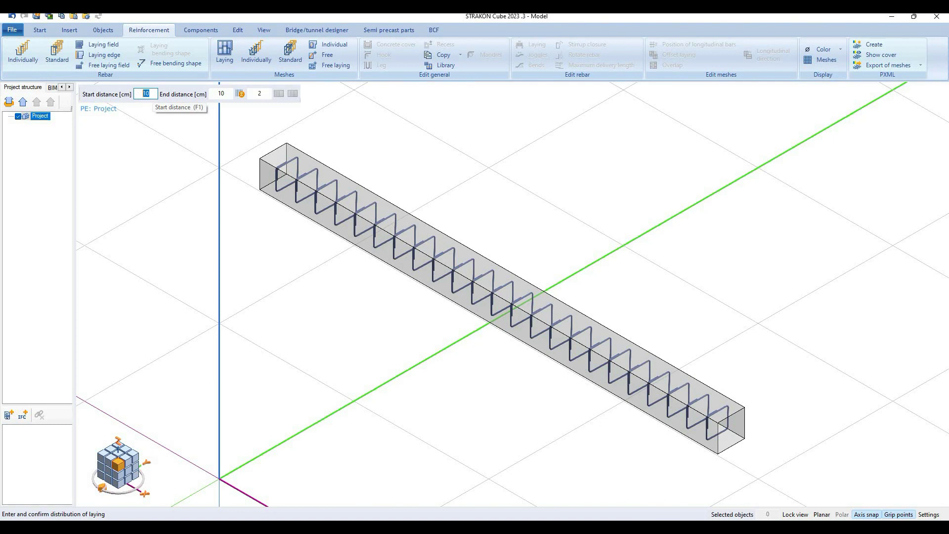
{"action": "type", "text": "3.5"}
{"action": "key", "text": "Tab"}
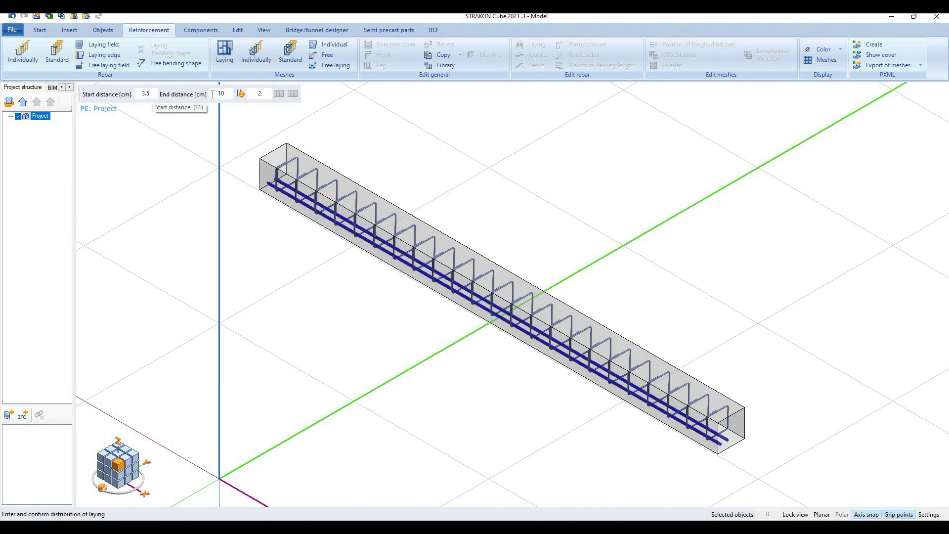
{"action": "left_click", "coordinate": [221, 94]}
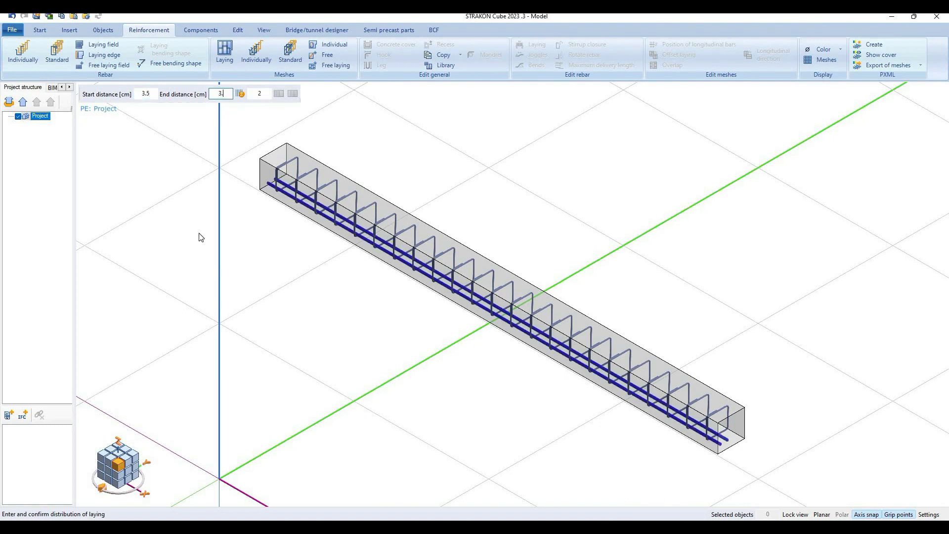
{"action": "type", "text": "5"}
{"action": "key", "text": "Tab"}
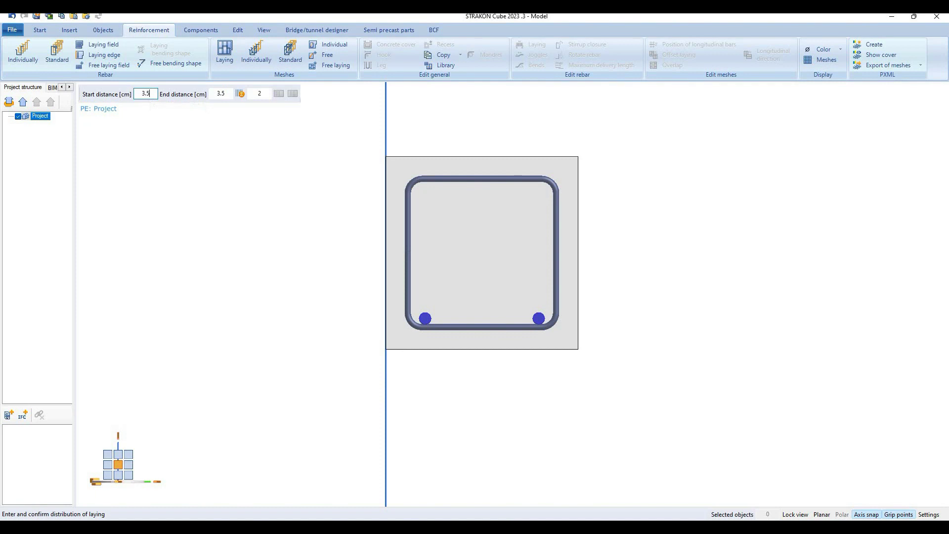
Step: Change the start and end distances to 3.2 cm and confirm the bottom bar laying
{"action": "type", "text": "32"}
{"action": "key", "text": "Tab"}
{"action": "left_click", "coordinate": [225, 93]}
{"action": "type", "text": "2"}
{"action": "key", "text": "Return"}
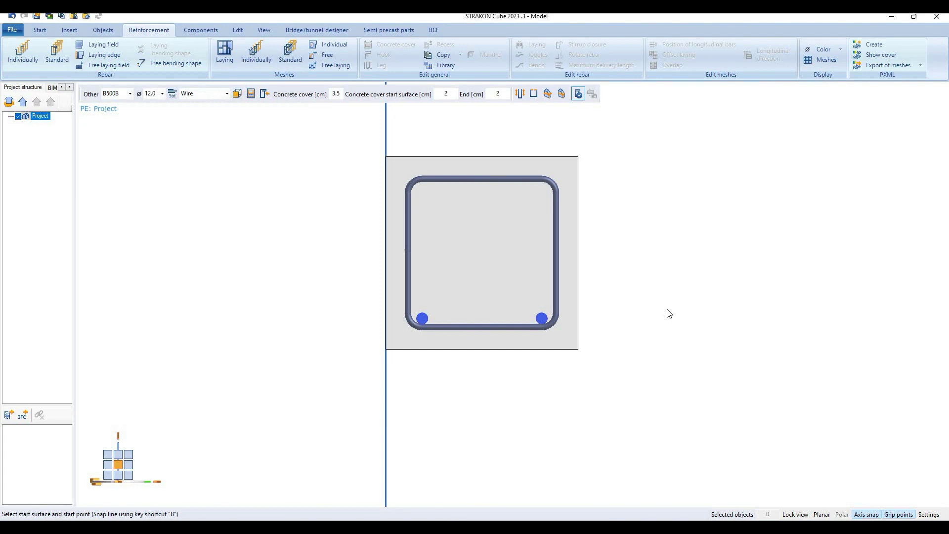
{"action": "key", "text": "Escape"}
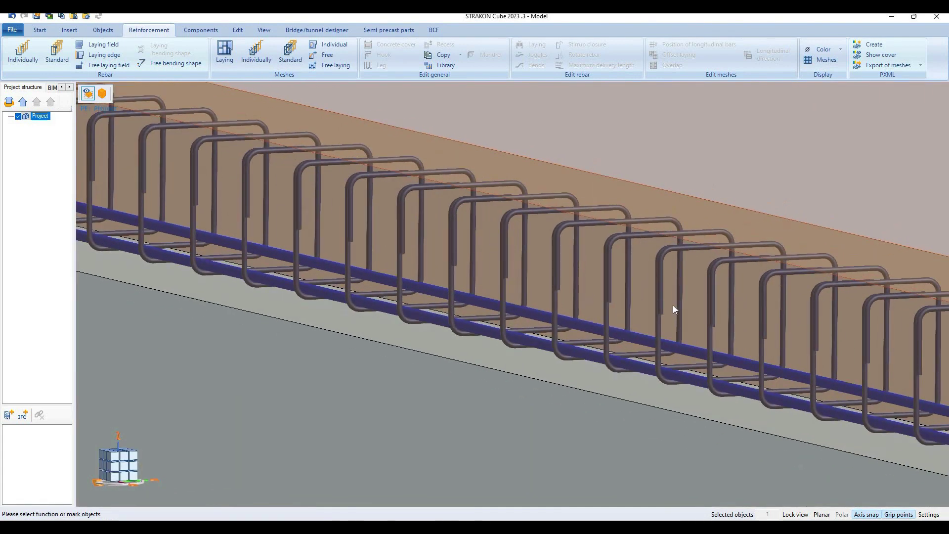
Step: Place a standard Ø10.0 rebar along the beam's top and confirm a 2-bar distribution
{"action": "scroll", "coordinate": [792, 332], "scroll_direction": "down", "scroll_amount": 3}
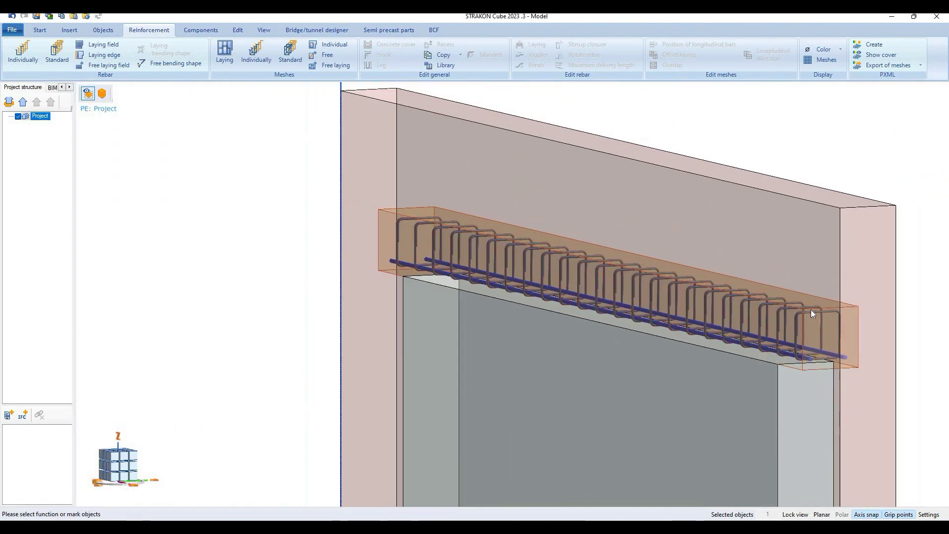
{"action": "left_click", "coordinate": [57, 51]}
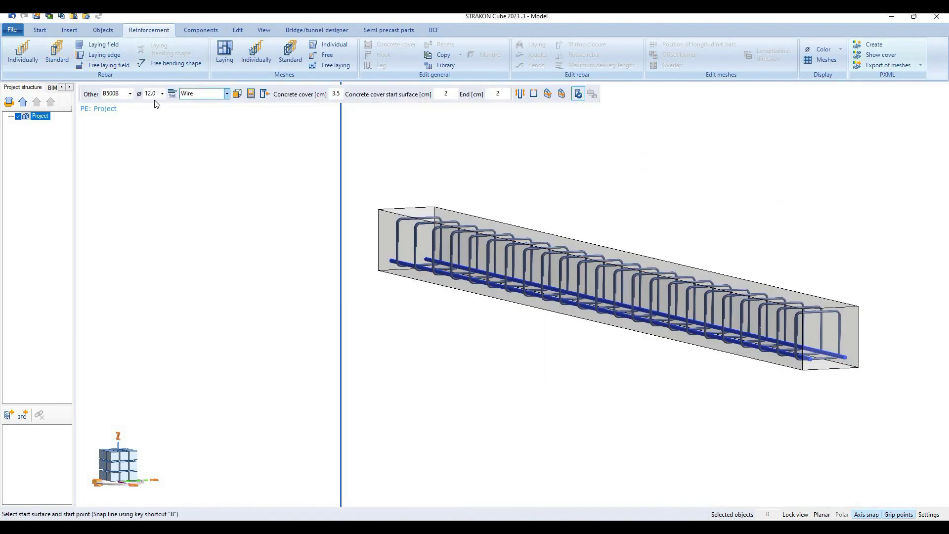
{"action": "left_click", "coordinate": [152, 93]}
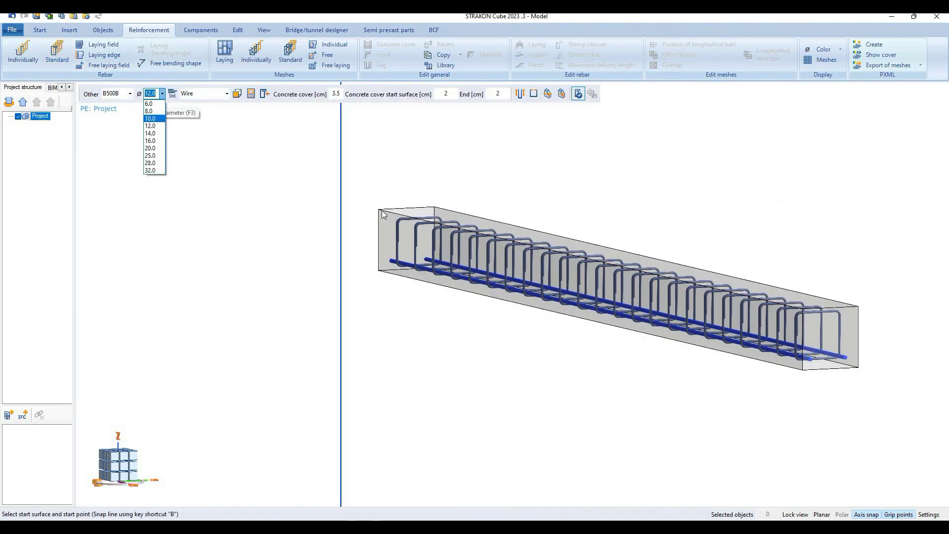
{"action": "key", "text": "Tab"}
{"action": "left_click", "coordinate": [415, 211]}
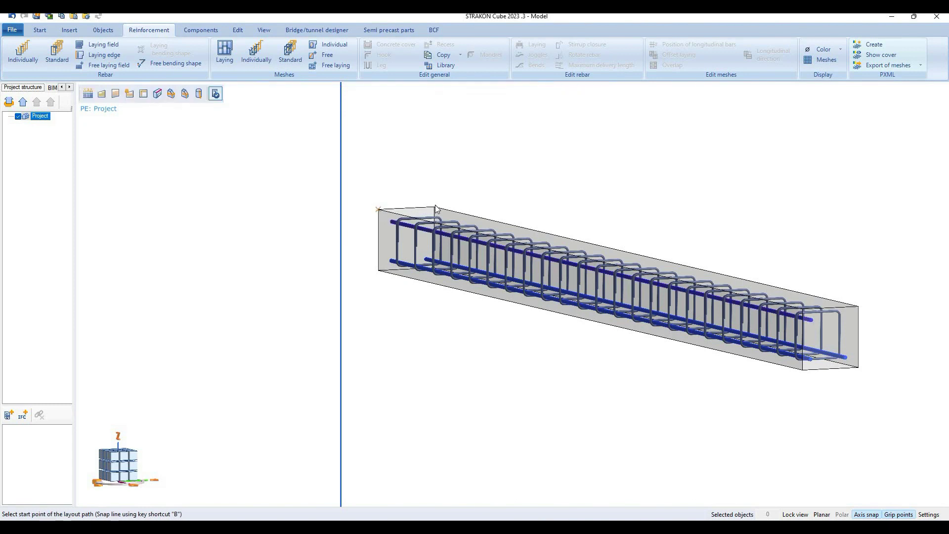
{"action": "left_click", "coordinate": [444, 158]}
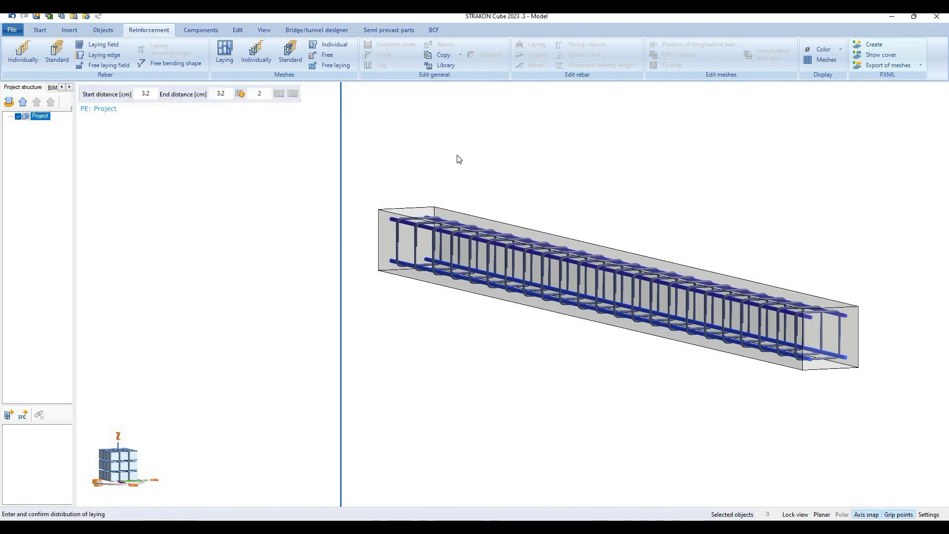
{"action": "left_click", "coordinate": [599, 320]}
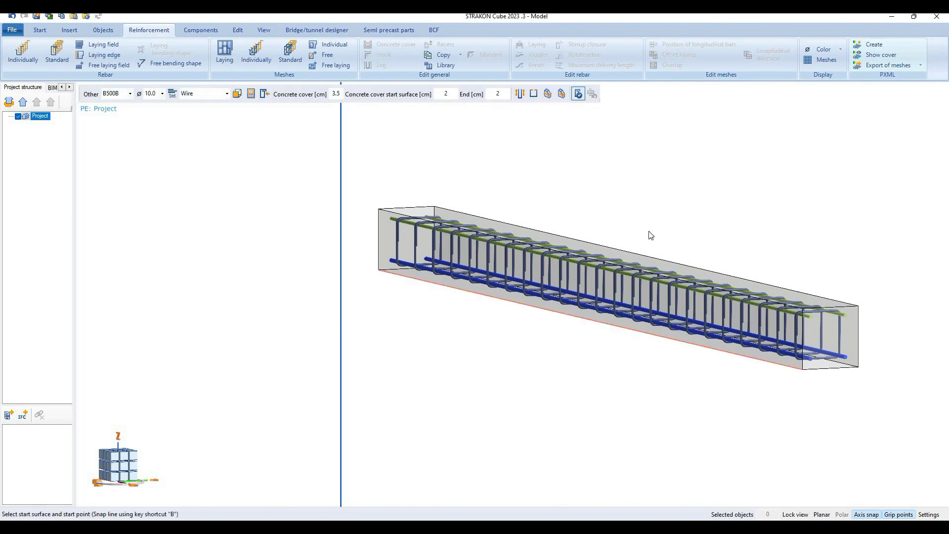
{"action": "left_click", "coordinate": [589, 307]}
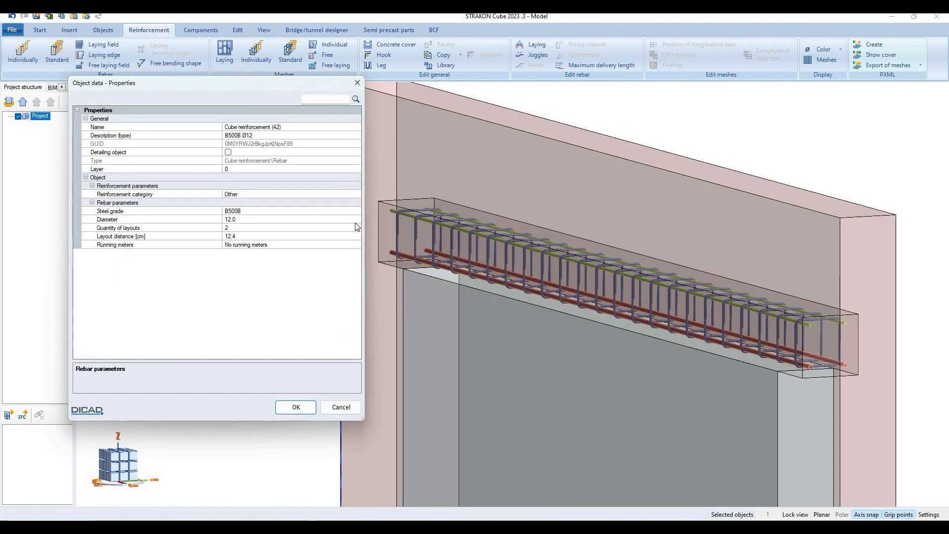
Step: Change the bottom longitudinal bars' diameter from 12.0 to 10.0
{"action": "left_click", "coordinate": [346, 219]}
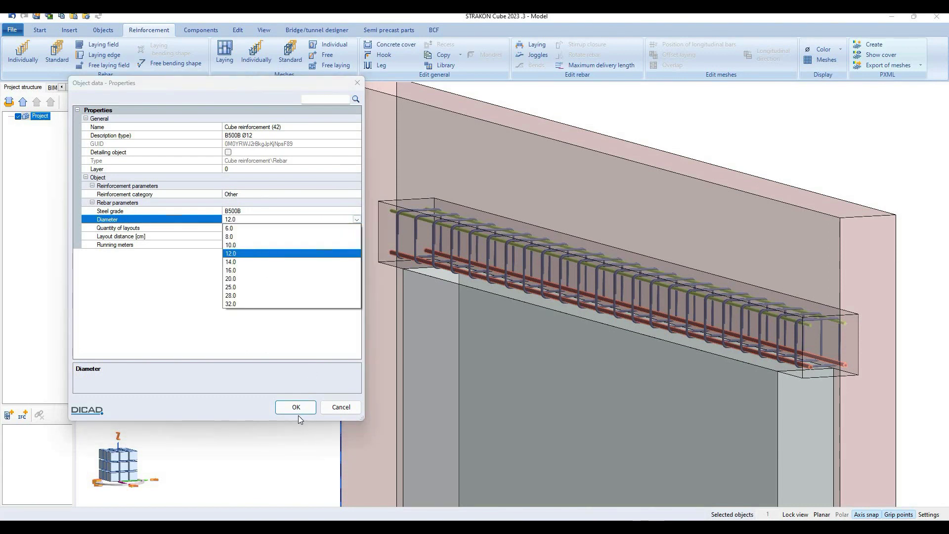
{"action": "key", "text": "Up"}
{"action": "key", "text": "Tab"}
{"action": "key", "text": "Return"}
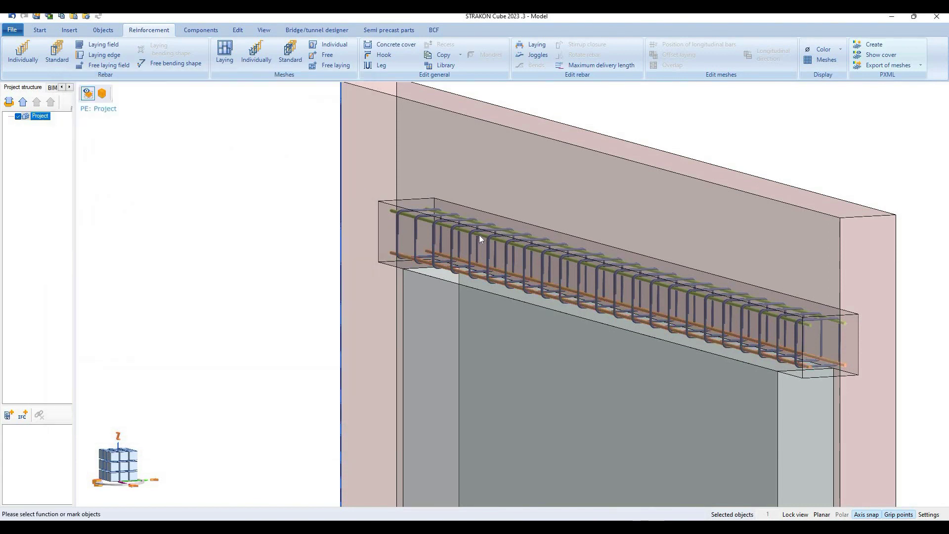
Step: Review the top bars' properties and close them without changes
{"action": "key", "text": "Return"}
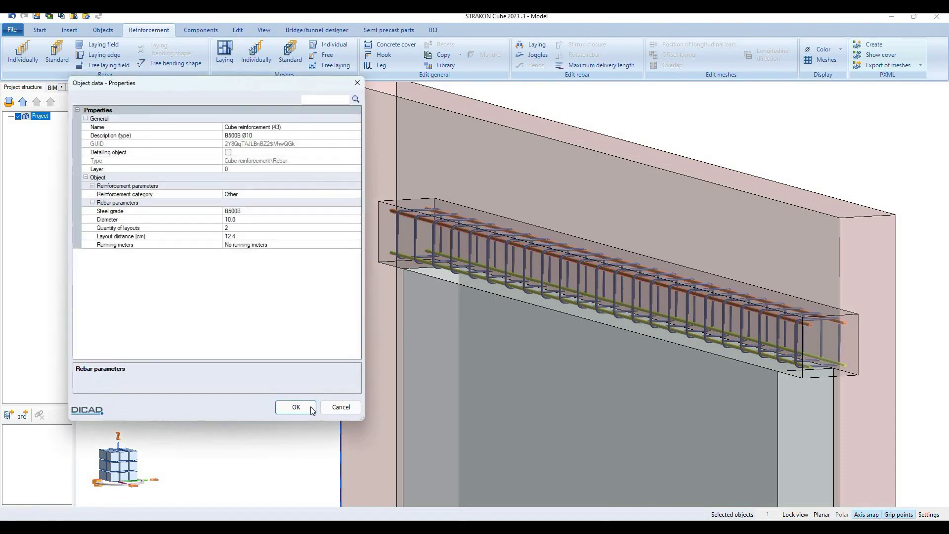
{"action": "left_click", "coordinate": [295, 407]}
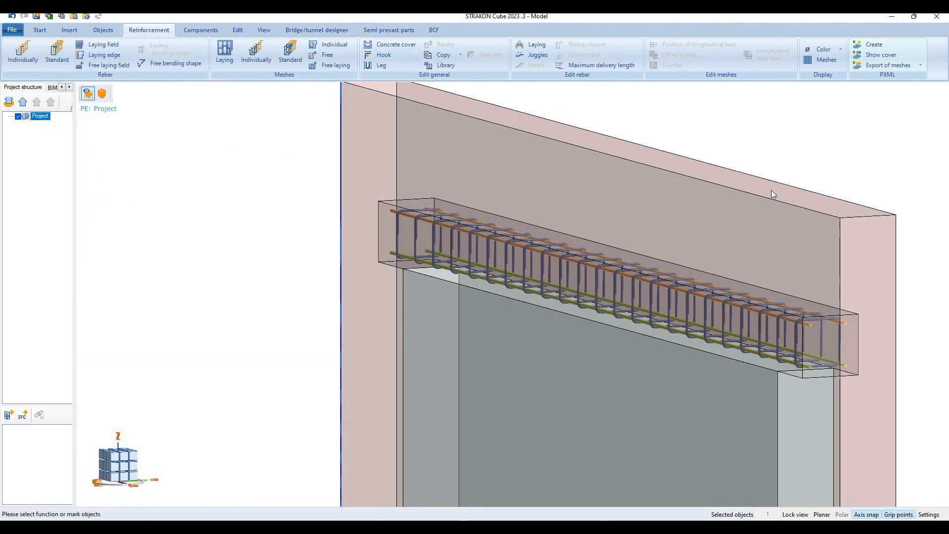
{"action": "mouse_move", "coordinate": [787, 186]}
{"action": "middle_mouse_down"}
{"action": "mouse_move", "coordinate": [710, 297]}
{"action": "mouse_move", "coordinate": [704, 333]}
{"action": "mouse_move", "coordinate": [733, 250]}
{"action": "middle_mouse_up"}
{"action": "scroll", "coordinate": [666, 307], "scroll_direction": "down", "scroll_amount": 2}
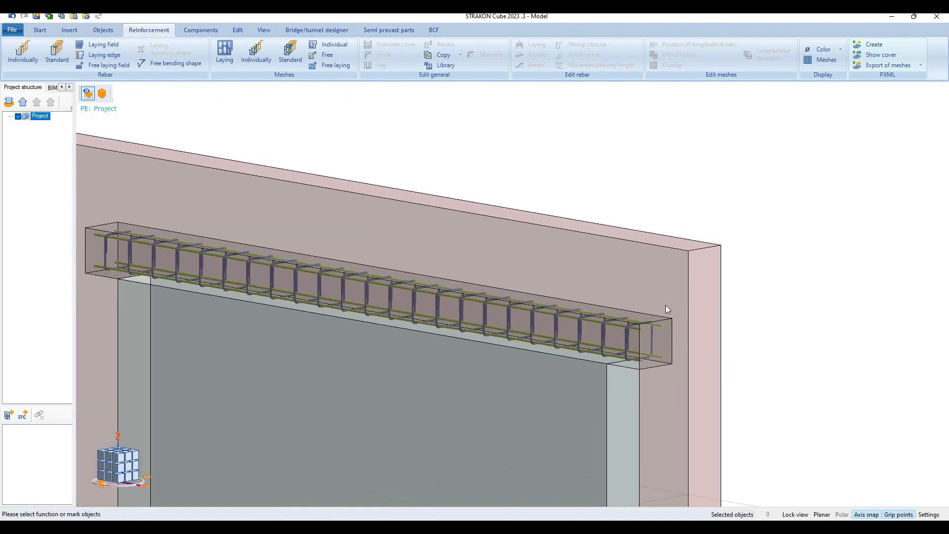
{"action": "scroll", "coordinate": [665, 306], "scroll_direction": "down", "scroll_amount": 1}
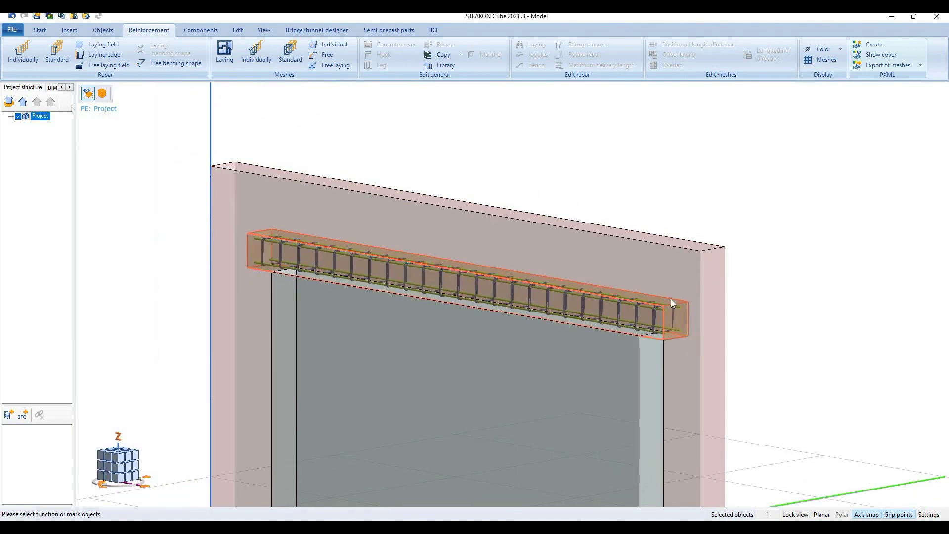
{"action": "mouse_move", "coordinate": [671, 302]}
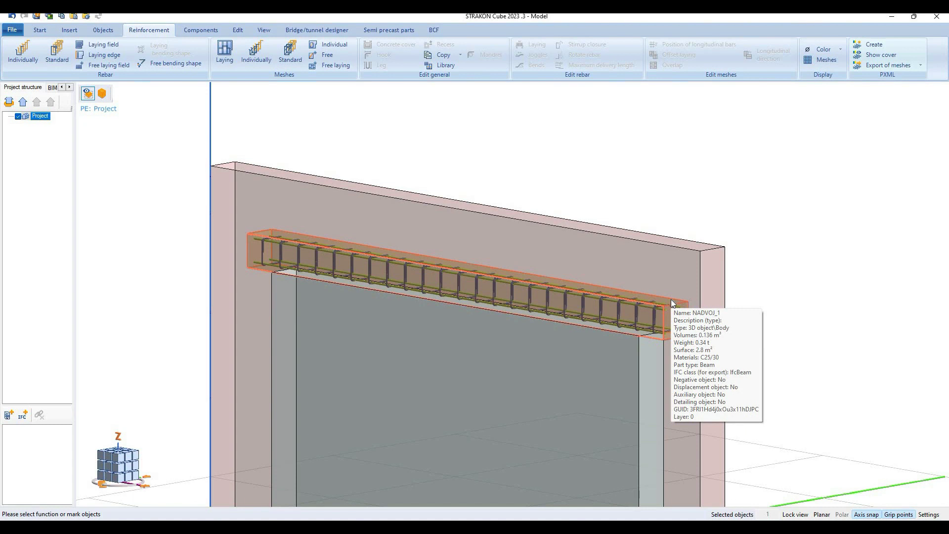
Step: With stirrup detection on, draw a bar along the top edge dropping to the bottom mid-span
{"action": "left_click", "coordinate": [55, 59]}
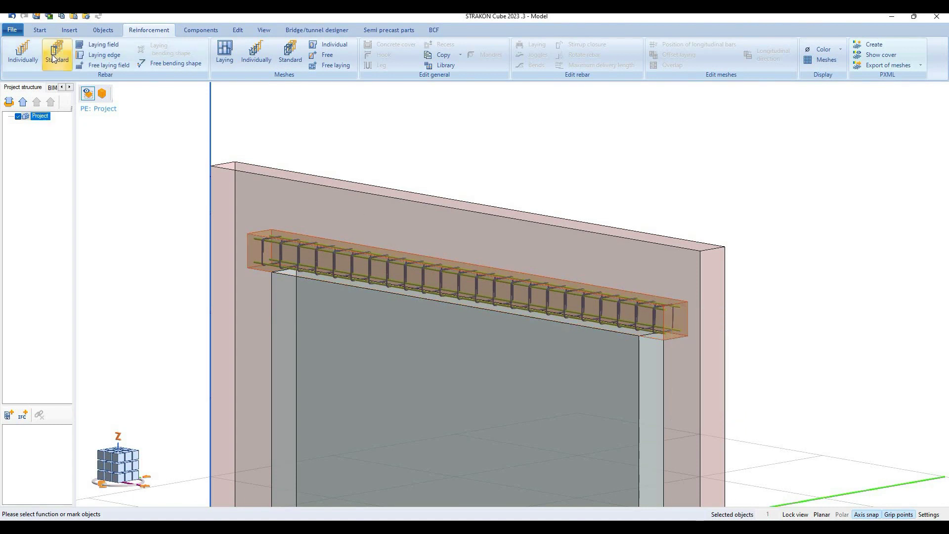
{"action": "left_click", "coordinate": [54, 59]}
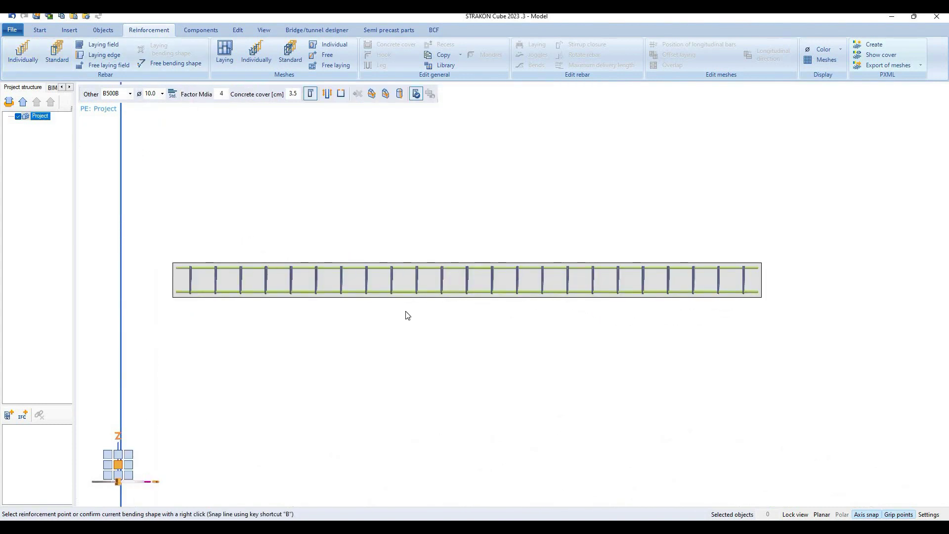
{"action": "left_click", "coordinate": [311, 97]}
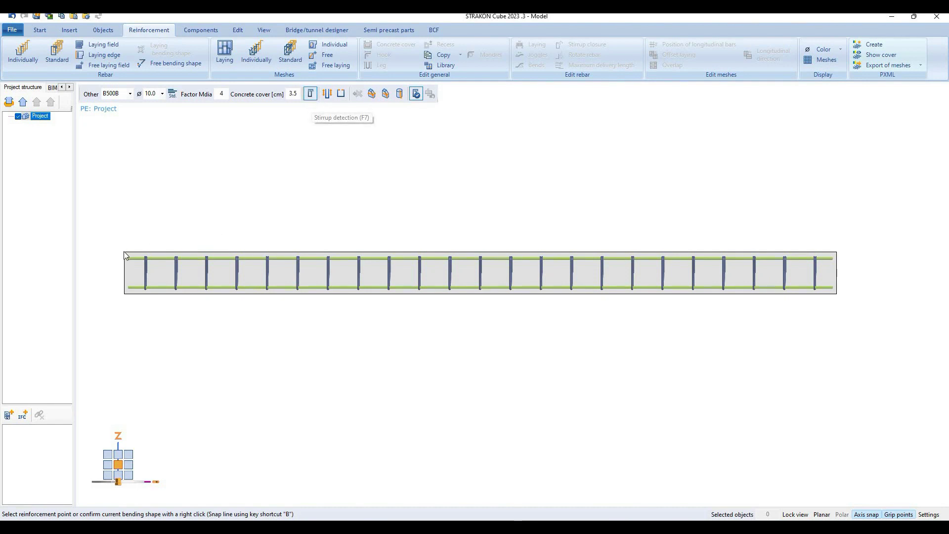
{"action": "left_click", "coordinate": [241, 254]}
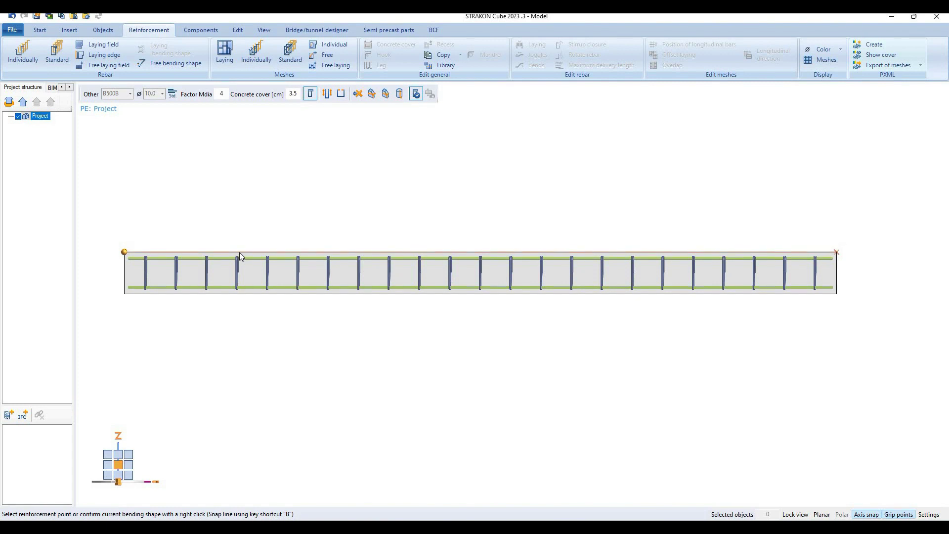
{"action": "left_click", "coordinate": [239, 252]}
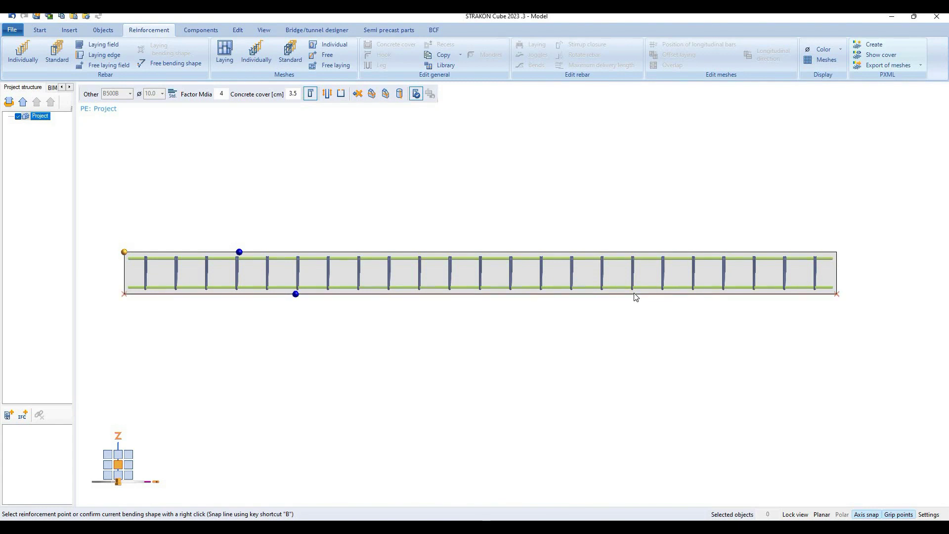
{"action": "left_click", "coordinate": [691, 253]}
{"action": "left_click", "coordinate": [837, 253]}
{"action": "right_click", "coordinate": [482, 291]}
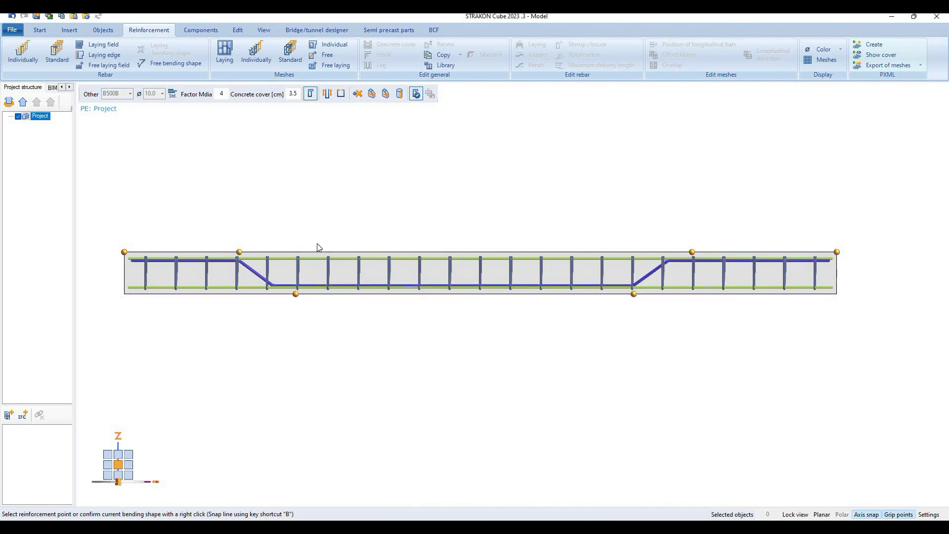
{"action": "right_click", "coordinate": [371, 328]}
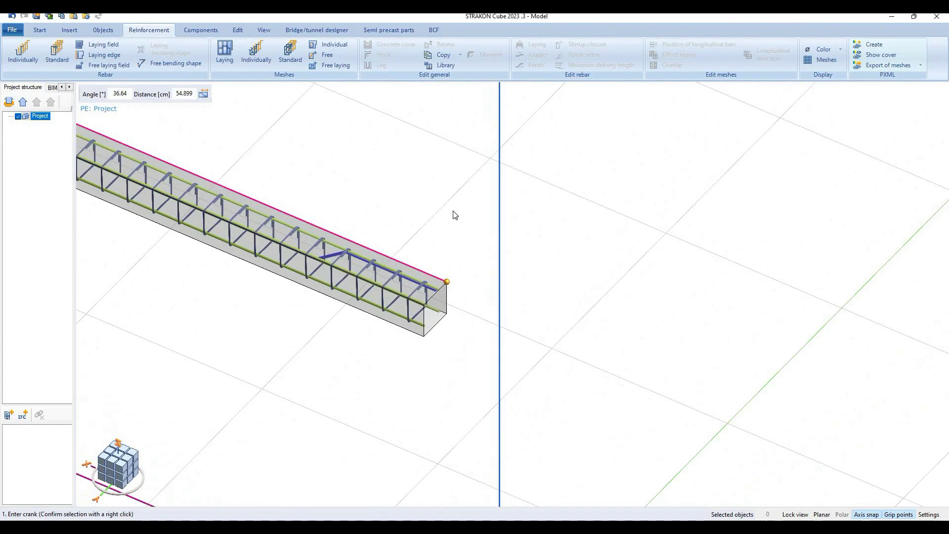
Step: Set the bent-up bar's crank and lay it along the beam in 2 areas
{"action": "left_click", "coordinate": [455, 215]}
{"action": "right_click", "coordinate": [96, 107]}
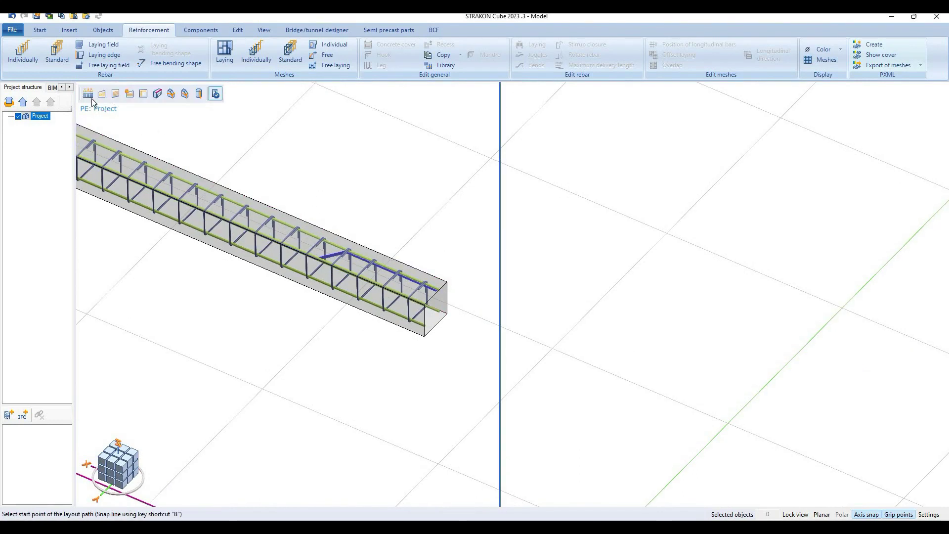
{"action": "left_click", "coordinate": [427, 306]}
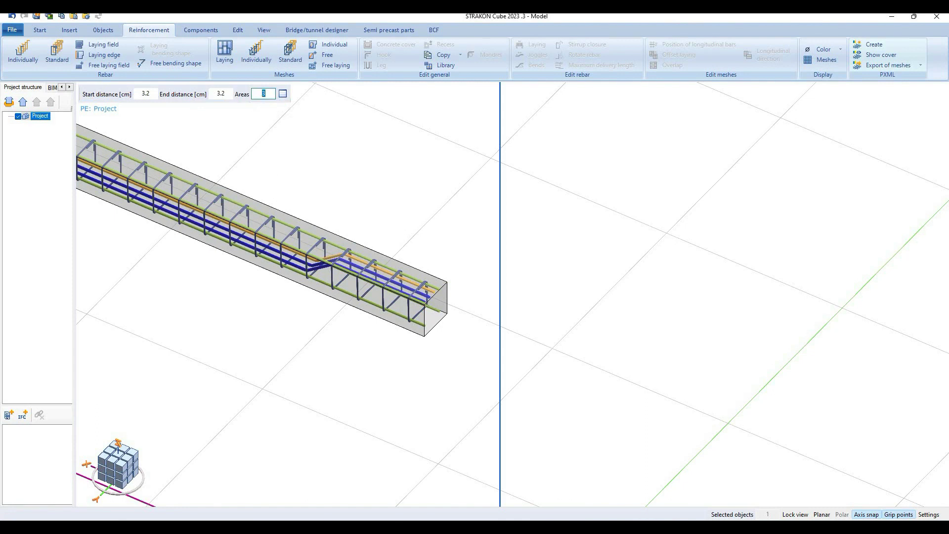
{"action": "type", "text": "2"}
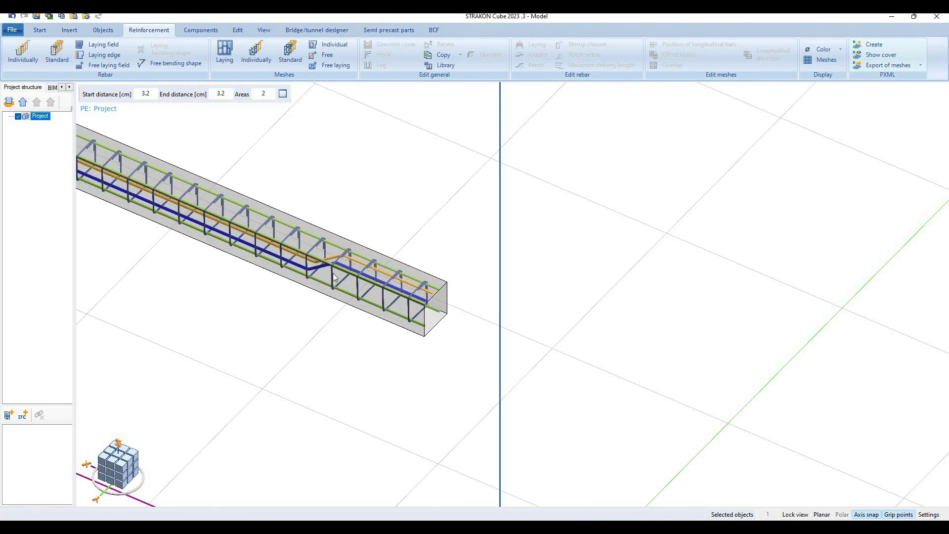
{"action": "middle_click_drag", "start_coordinate": [334, 276], "coordinate": [315, 257]}
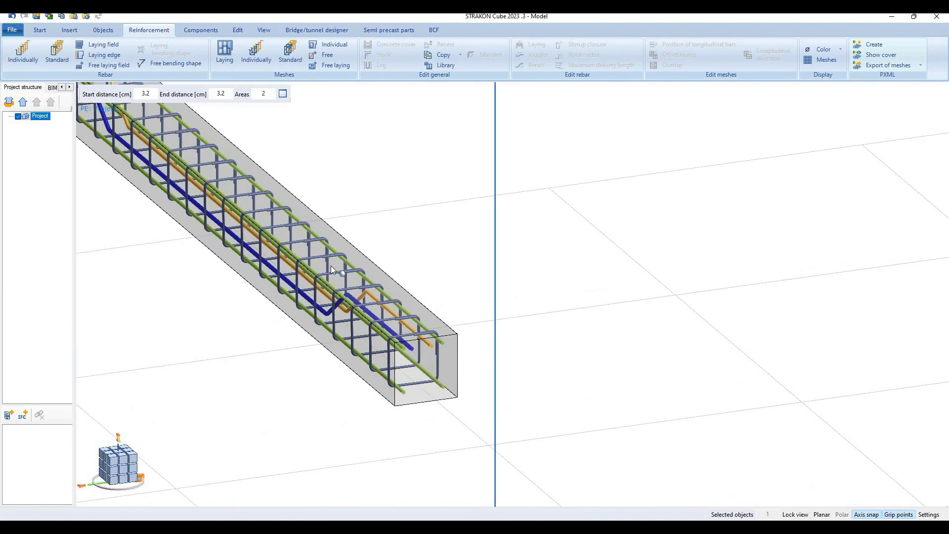
Step: Set the bent-up bar laying's start and end distances to 3 cm
{"action": "left_click", "coordinate": [213, 93]}
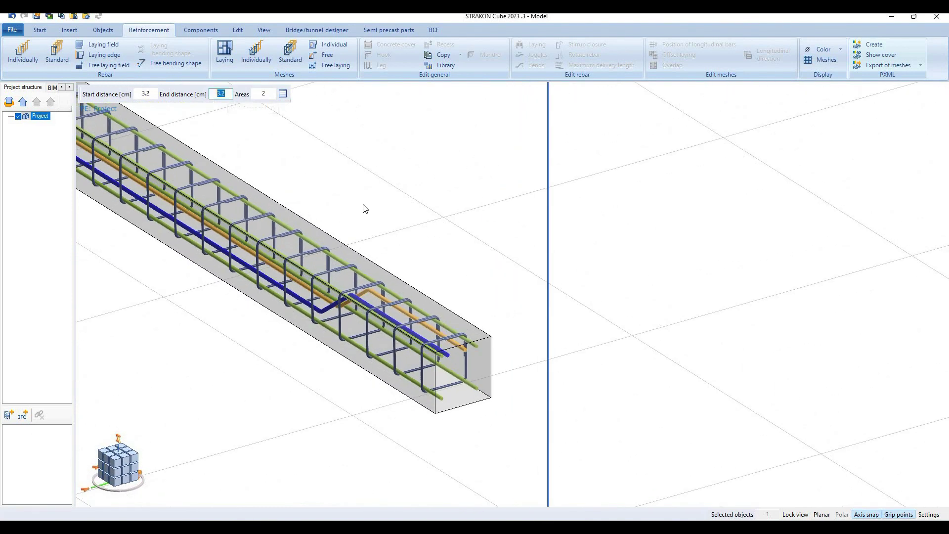
{"action": "key", "text": "Return"}
{"action": "key", "text": "F1"}
{"action": "type", "text": "3"}
{"action": "key", "text": "Return"}
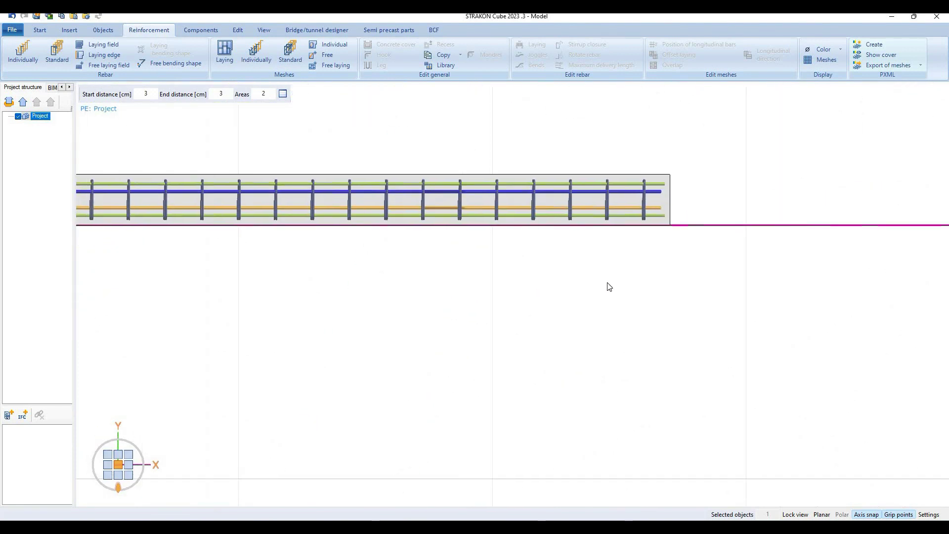
{"action": "middle_click_drag", "start_coordinate": [663, 291], "coordinate": [571, 417]}
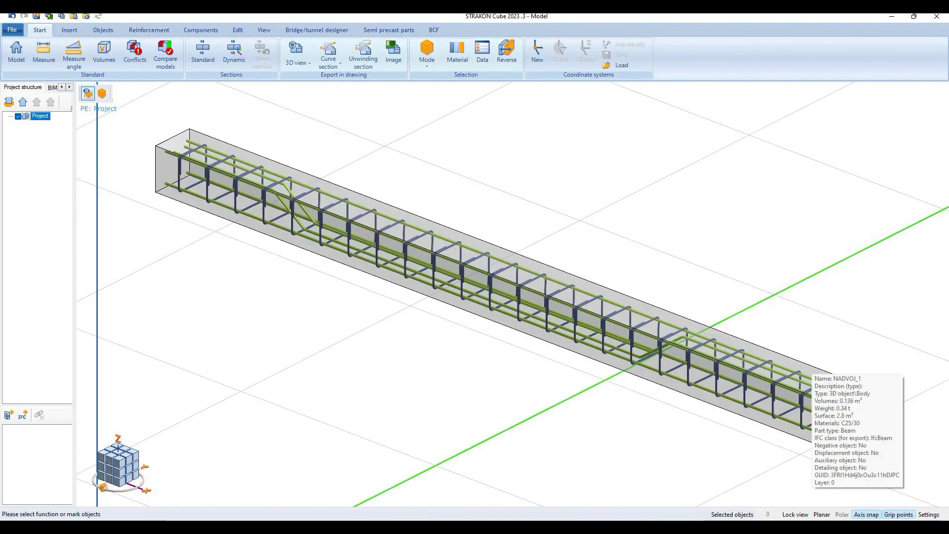
Step: Start the Hook tool and place a hook on the bottom bar's far end
{"action": "scroll", "coordinate": [820, 432], "scroll_direction": "up", "scroll_amount": 5}
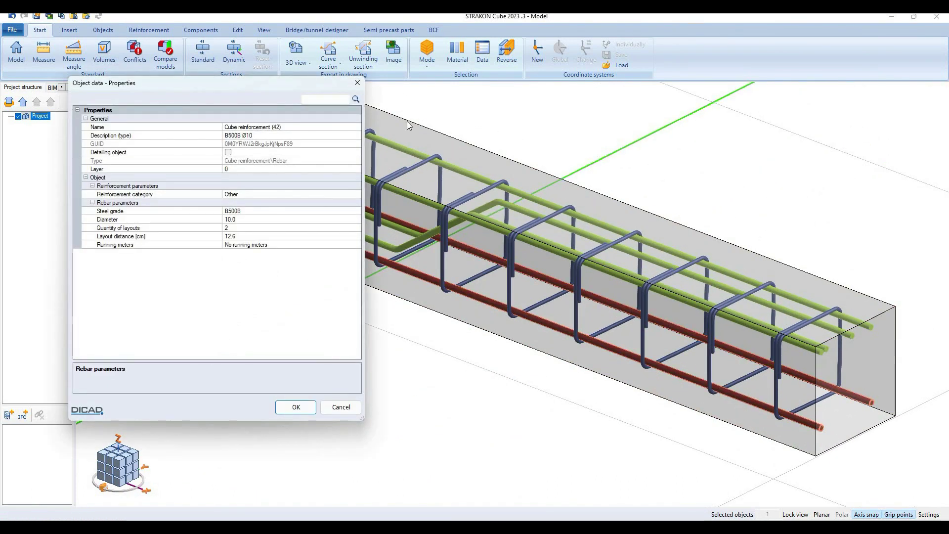
{"action": "left_click", "coordinate": [149, 30]}
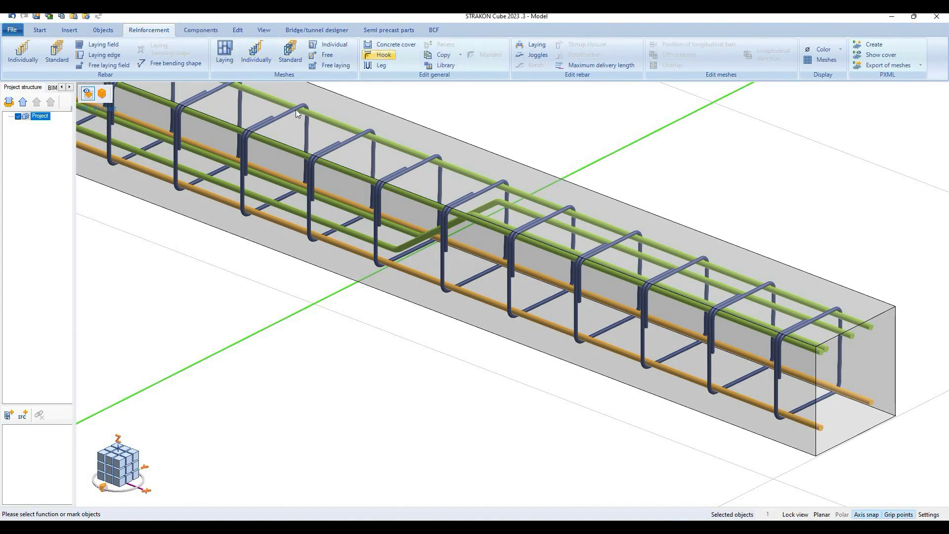
{"action": "left_click", "coordinate": [380, 55]}
{"action": "left_click", "coordinate": [139, 92]}
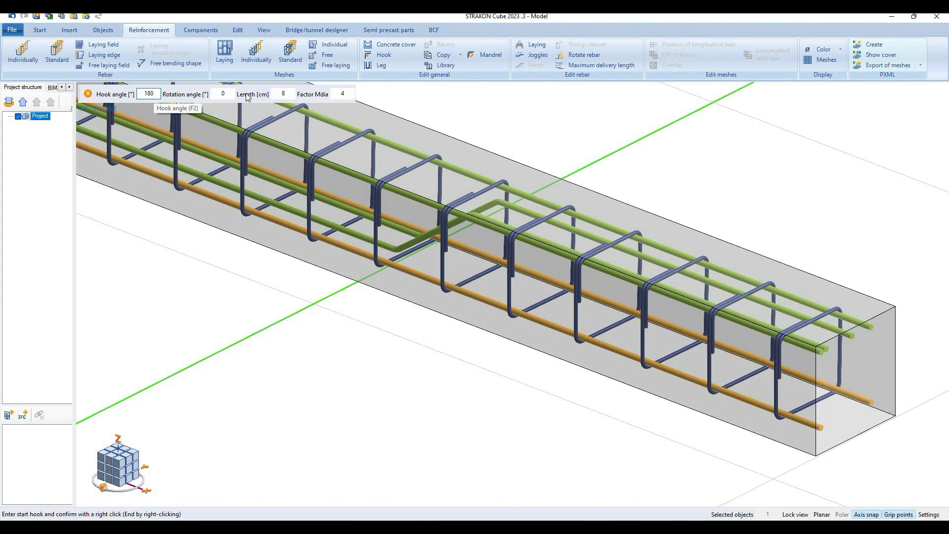
{"action": "left_click", "coordinate": [223, 93]}
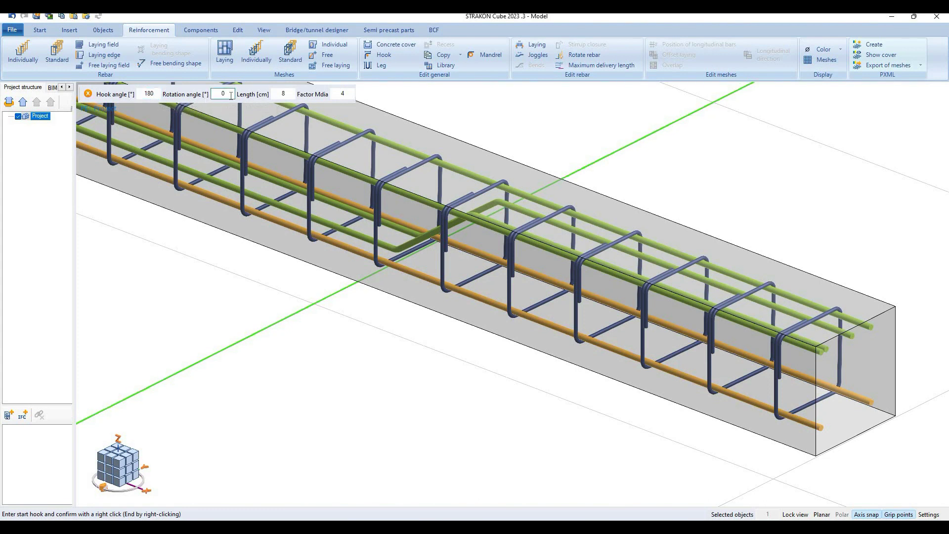
{"action": "scroll", "coordinate": [563, 377], "scroll_direction": "down", "scroll_amount": 3}
{"action": "scroll", "coordinate": [750, 406], "scroll_direction": "down", "scroll_amount": 2}
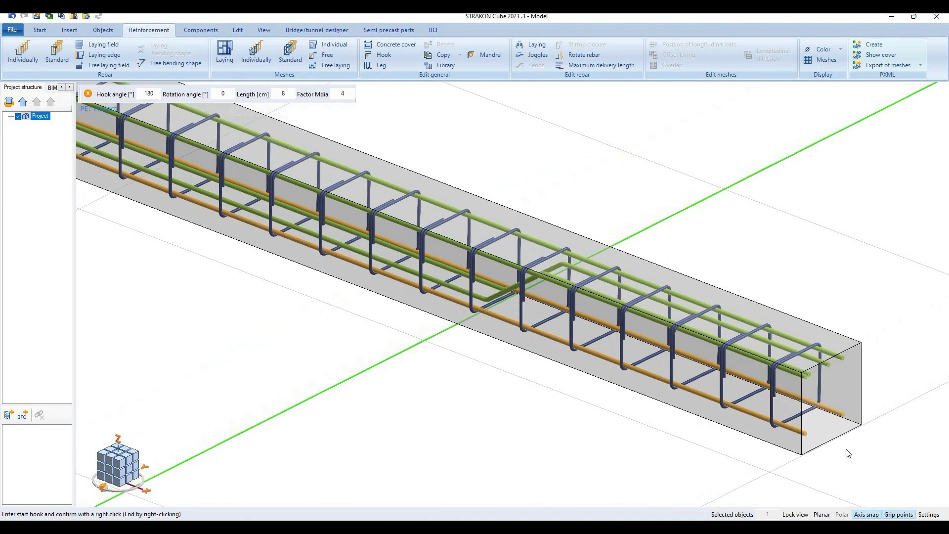
{"action": "scroll", "coordinate": [820, 461], "scroll_direction": "up", "scroll_amount": 1}
{"action": "scroll", "coordinate": [452, 349], "scroll_direction": "up", "scroll_amount": 2}
{"action": "scroll", "coordinate": [150, 145], "scroll_direction": "down", "scroll_amount": 3}
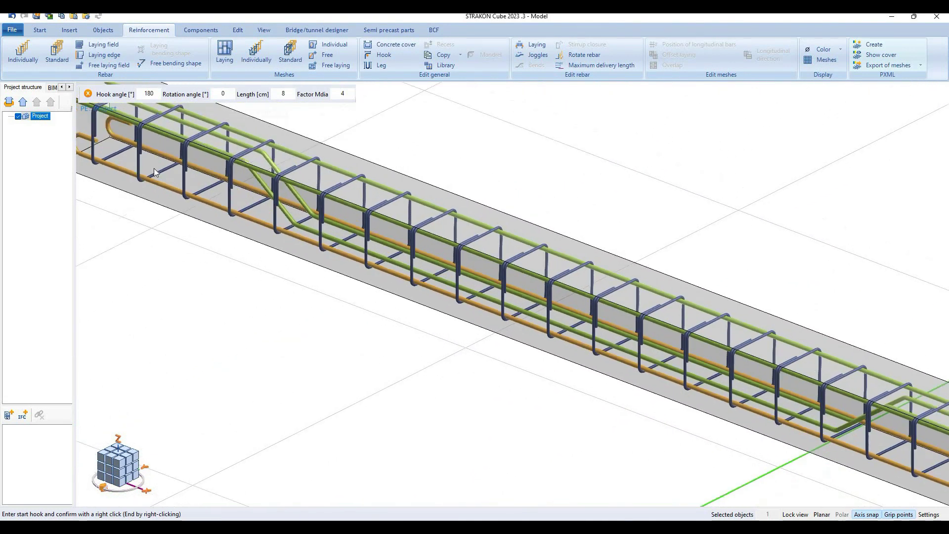
{"action": "scroll", "coordinate": [153, 168], "scroll_direction": "down", "scroll_amount": 1}
{"action": "scroll", "coordinate": [307, 261], "scroll_direction": "down", "scroll_amount": 1}
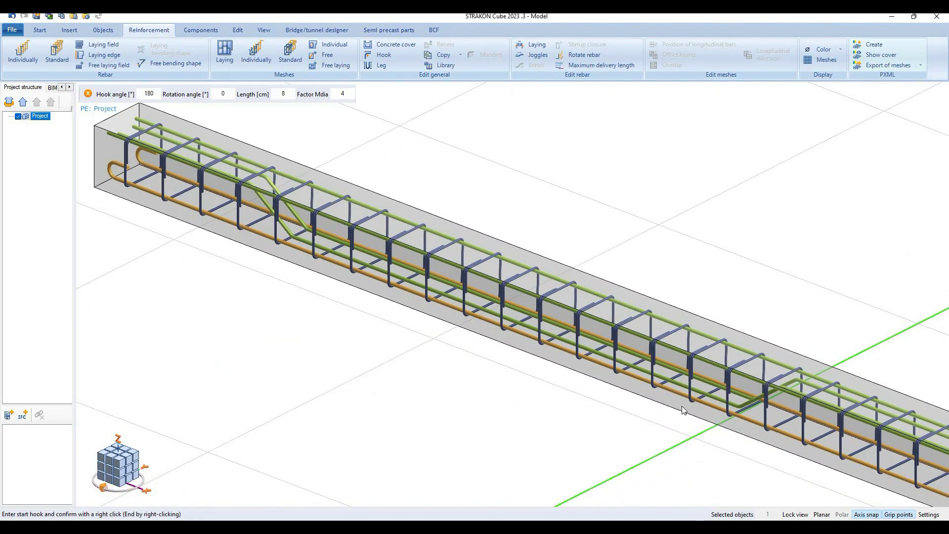
{"action": "scroll", "coordinate": [684, 410], "scroll_direction": "down", "scroll_amount": 1}
{"action": "scroll", "coordinate": [808, 440], "scroll_direction": "down", "scroll_amount": 1}
{"action": "left_click", "coordinate": [808, 441]}
{"action": "right_click", "coordinate": [807, 441]}
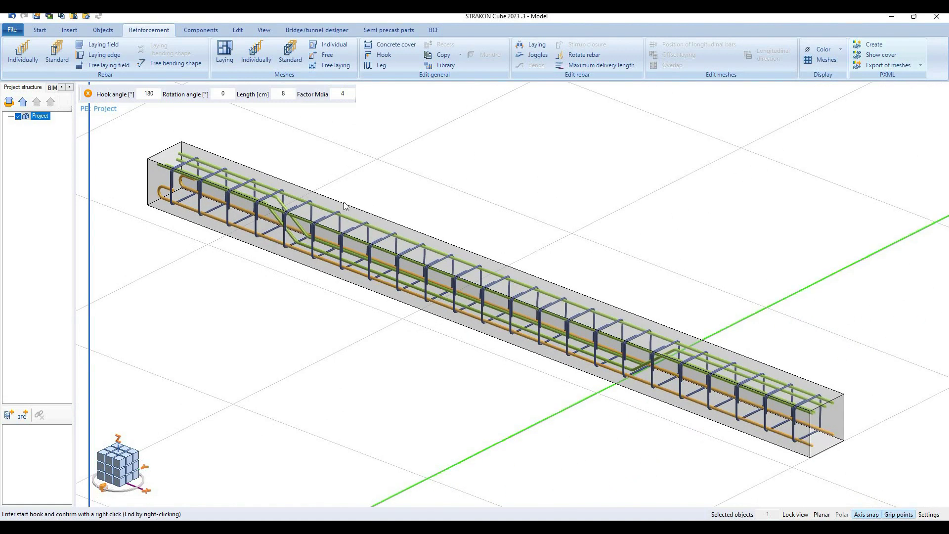
Step: Set the hook angle to 180° and finish the hooks on the bottom bars
{"action": "double_click", "coordinate": [148, 93]}
{"action": "type", "text": "1"}
{"action": "key", "text": "Return"}
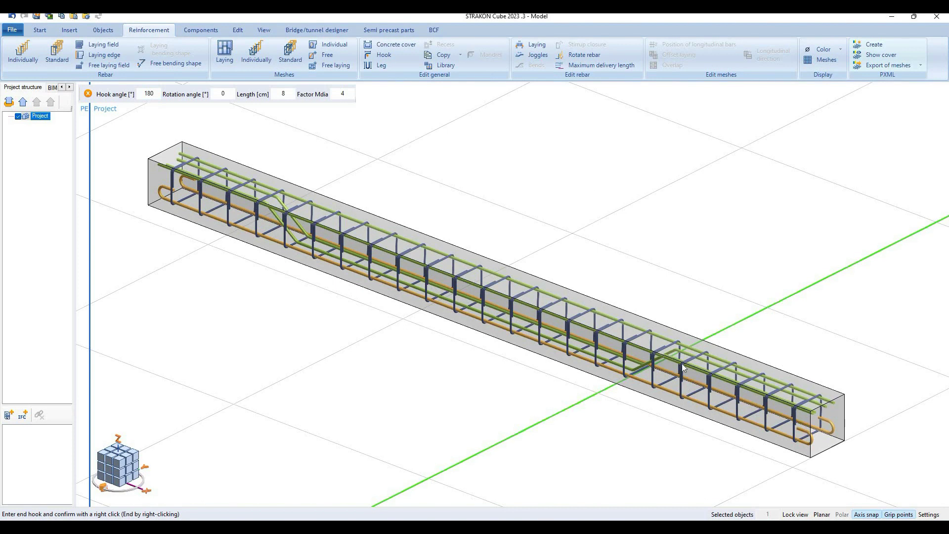
{"action": "scroll", "coordinate": [790, 324], "scroll_direction": "up", "scroll_amount": 2}
{"action": "scroll", "coordinate": [820, 378], "scroll_direction": "up", "scroll_amount": 2}
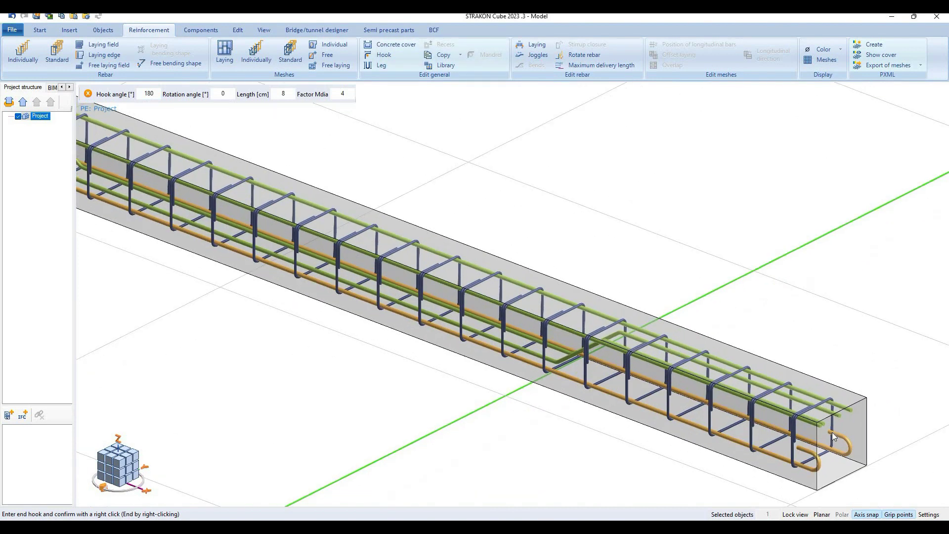
{"action": "right_click", "coordinate": [832, 432]}
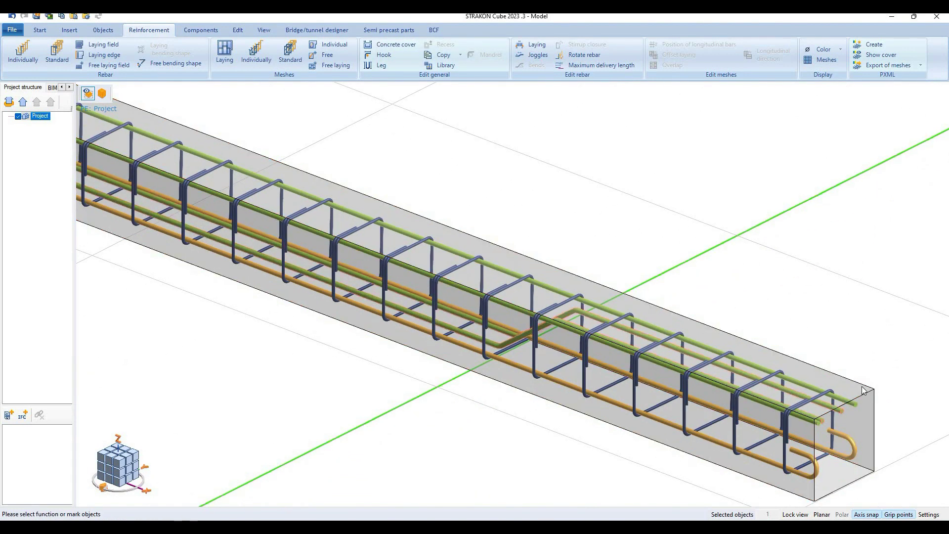
{"action": "scroll", "coordinate": [859, 393], "scroll_direction": "up", "scroll_amount": 2}
{"action": "left_click", "coordinate": [340, 183]}
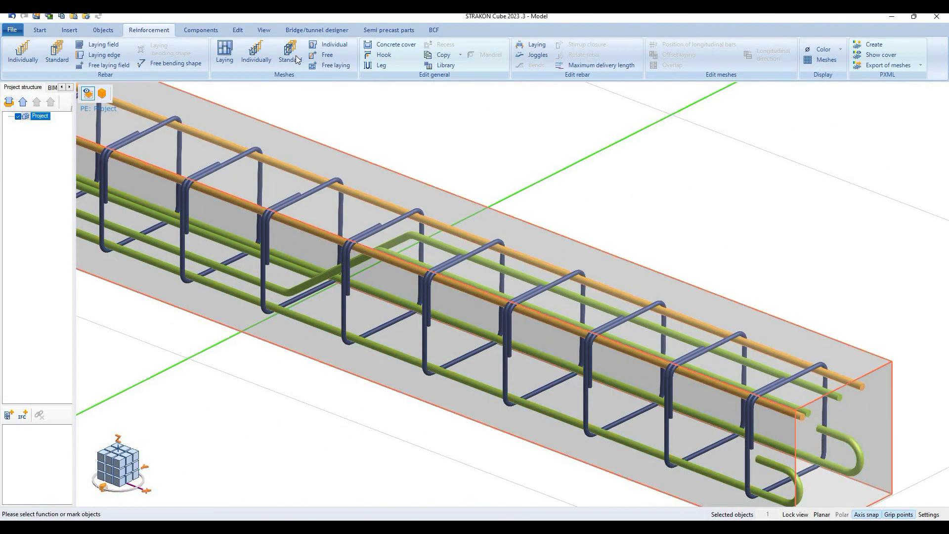
Step: Add 90° hooks to the far ends of the top longitudinal bars
{"action": "left_click", "coordinate": [393, 58]}
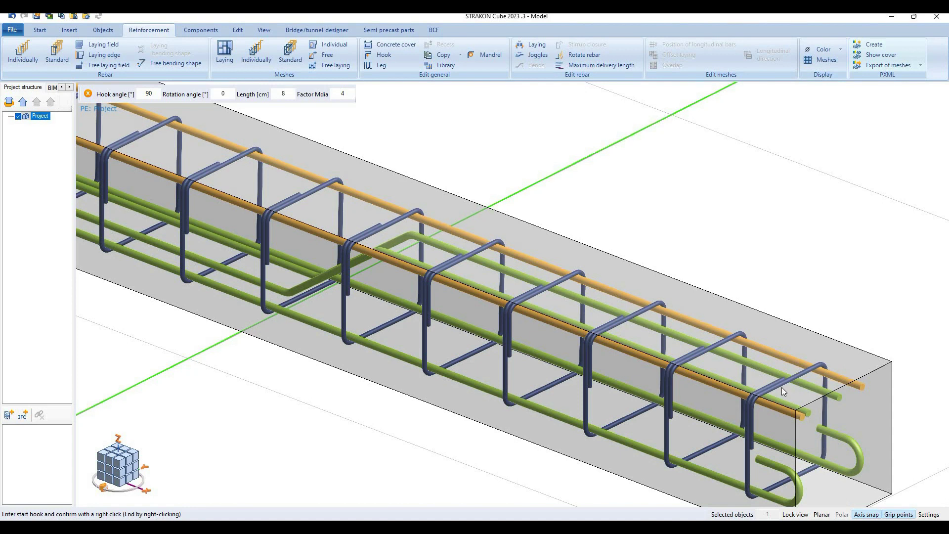
{"action": "scroll", "coordinate": [781, 387], "scroll_direction": "down", "scroll_amount": 2}
{"action": "scroll", "coordinate": [774, 389], "scroll_direction": "down", "scroll_amount": 2}
{"action": "right_click", "coordinate": [742, 387]}
{"action": "scroll", "coordinate": [741, 387], "scroll_direction": "down", "scroll_amount": 1}
{"action": "scroll", "coordinate": [798, 390], "scroll_direction": "down", "scroll_amount": 1}
{"action": "scroll", "coordinate": [785, 387], "scroll_direction": "up", "scroll_amount": 1}
{"action": "scroll", "coordinate": [780, 380], "scroll_direction": "up", "scroll_amount": 2}
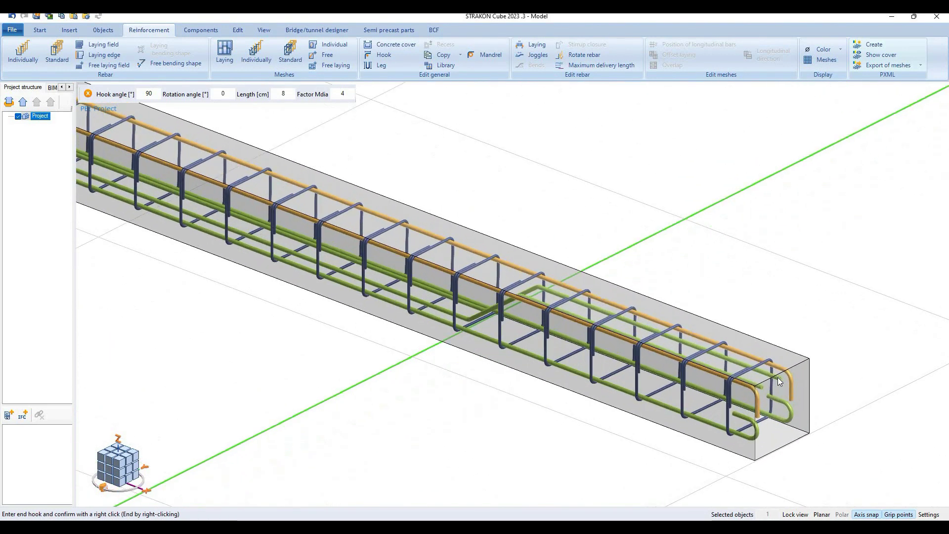
{"action": "right_click", "coordinate": [778, 379]}
{"action": "key", "text": "Escape"}
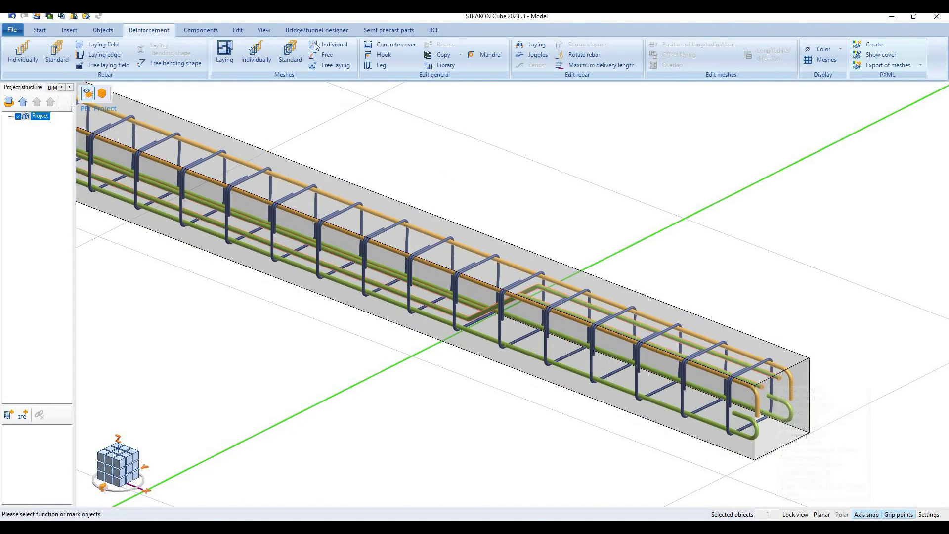
Step: Hook the bent-up bars' right end and switch to a straight front view
{"action": "left_click", "coordinate": [378, 55]}
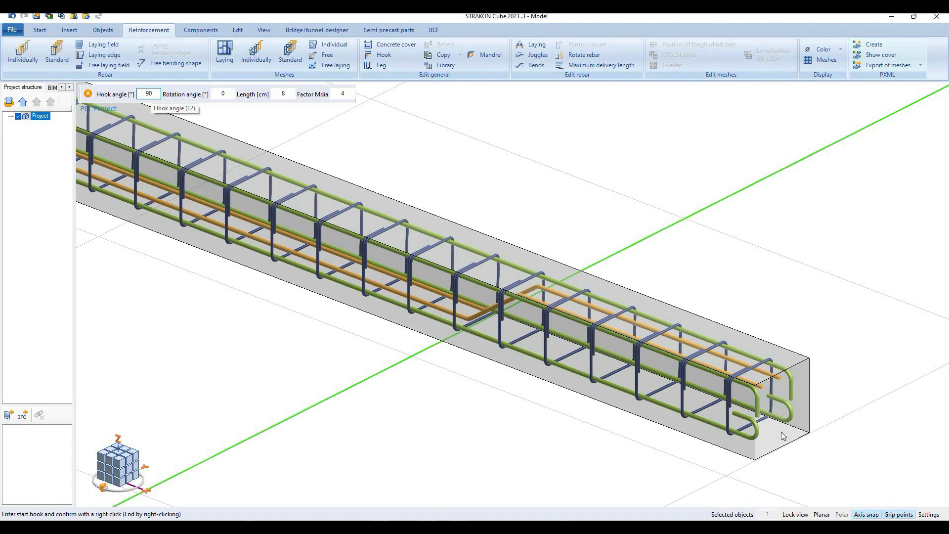
{"action": "left_click", "coordinate": [764, 381]}
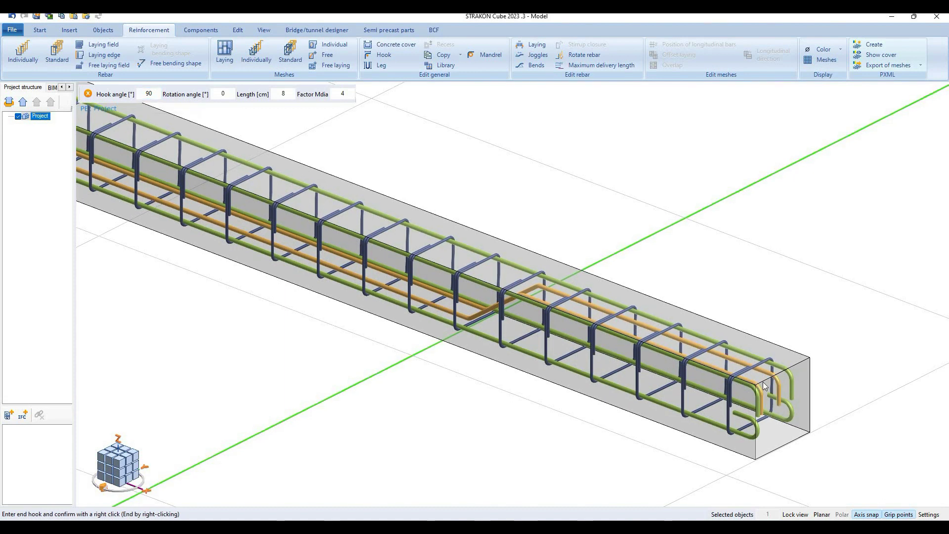
{"action": "middle_click_drag", "start_coordinate": [736, 386], "coordinate": [767, 375]}
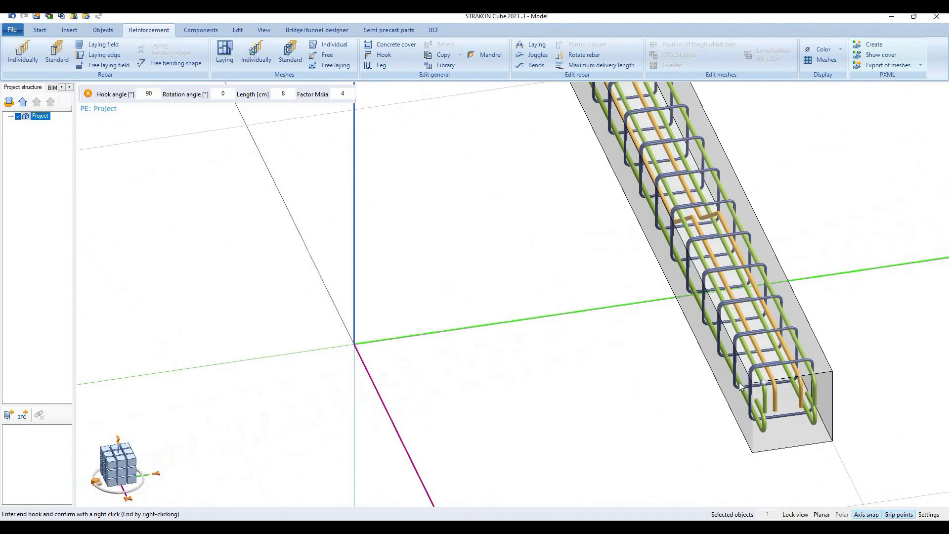
{"action": "scroll", "coordinate": [646, 260], "scroll_direction": "up", "scroll_amount": 3}
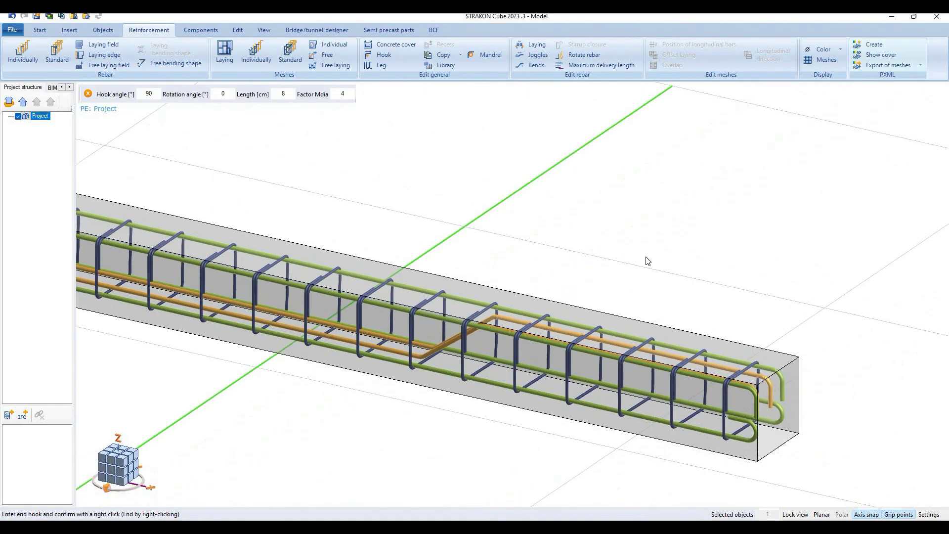
{"action": "right_click", "coordinate": [560, 216]}
{"action": "scroll", "coordinate": [564, 216], "scroll_direction": "down", "scroll_amount": 1}
{"action": "scroll", "coordinate": [438, 188], "scroll_direction": "down", "scroll_amount": 2}
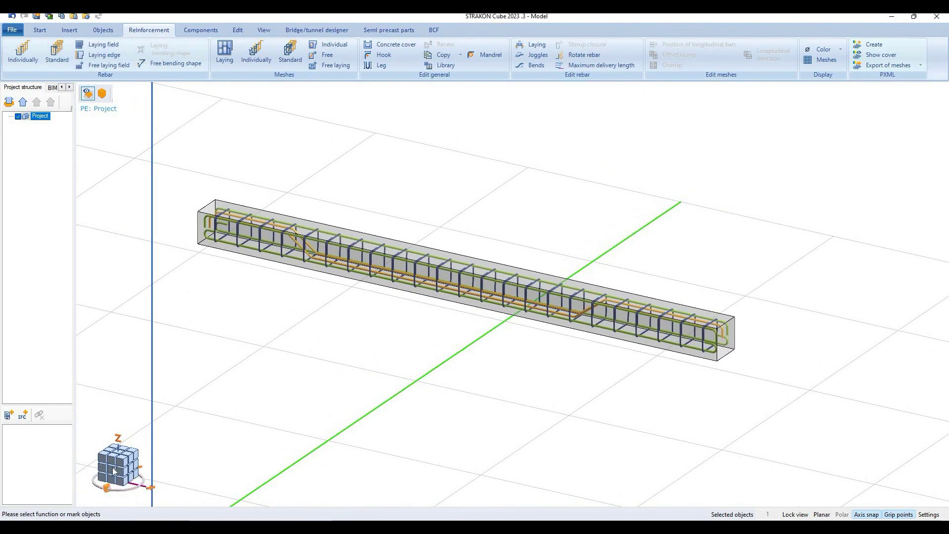
{"action": "key", "text": "F5"}
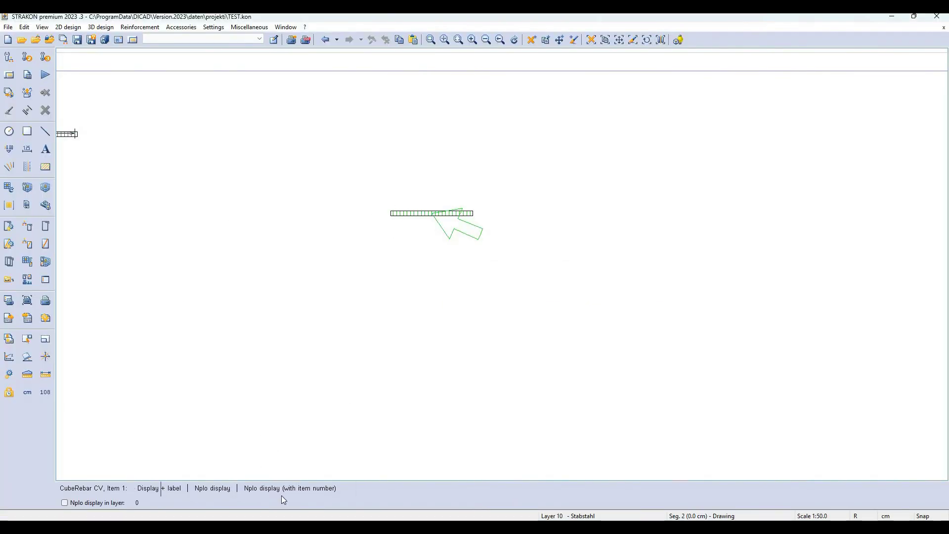
Step: Mark the stirrups with an Arrow - all style marking line placed below the beam
{"action": "left_click", "coordinate": [336, 503]}
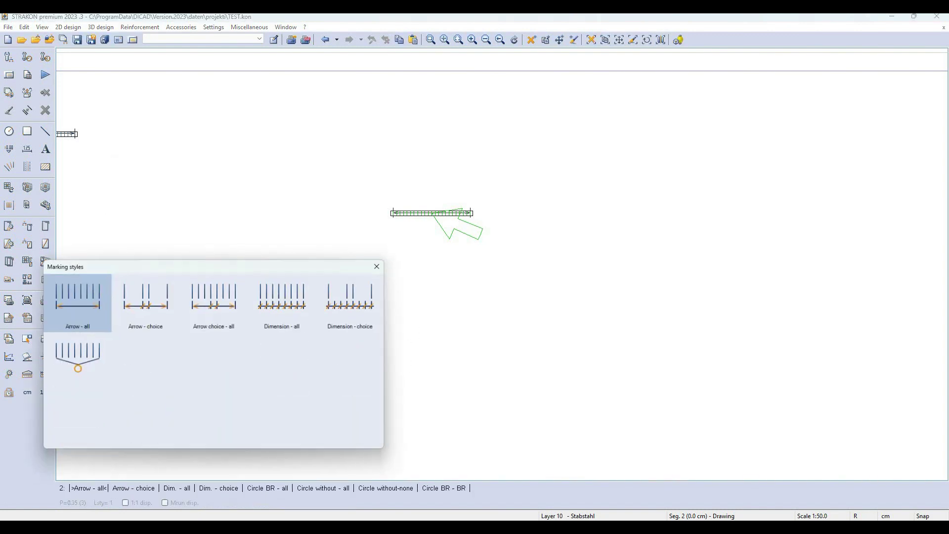
{"action": "left_click", "coordinate": [73, 376]}
{"action": "scroll", "coordinate": [401, 238], "scroll_direction": "up", "scroll_amount": 1}
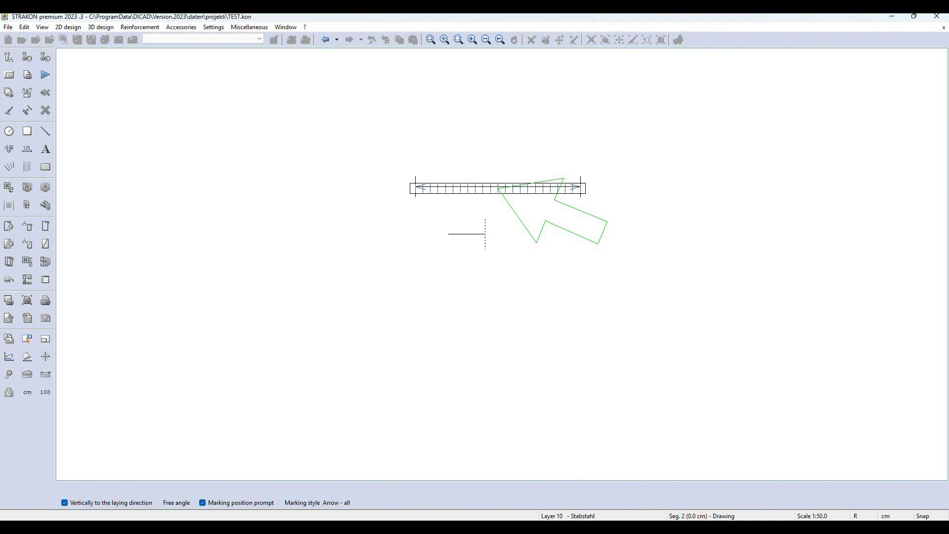
{"action": "left_click", "coordinate": [484, 230]}
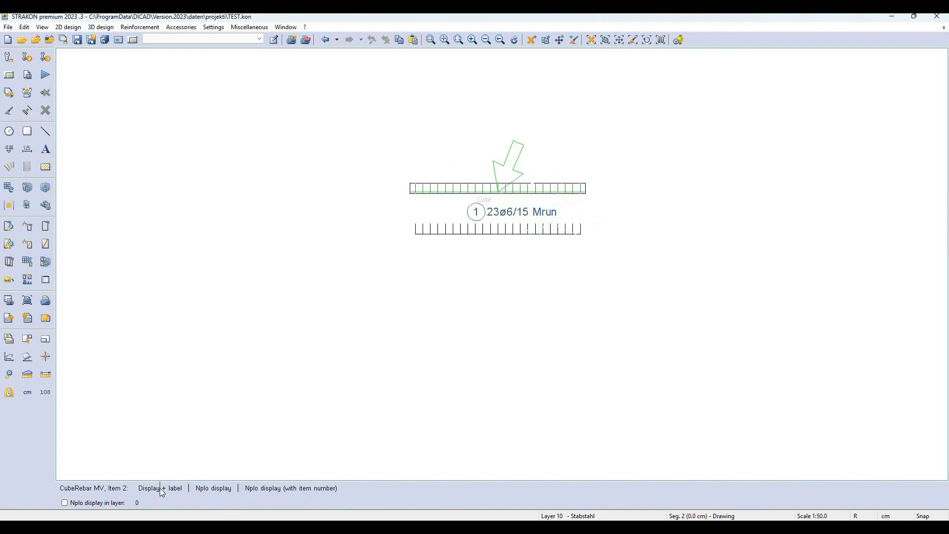
Step: Place the labels 2 2ø10, 3 2ø10 and two 4 1ø10/15 above the beam
{"action": "key", "text": "Return"}
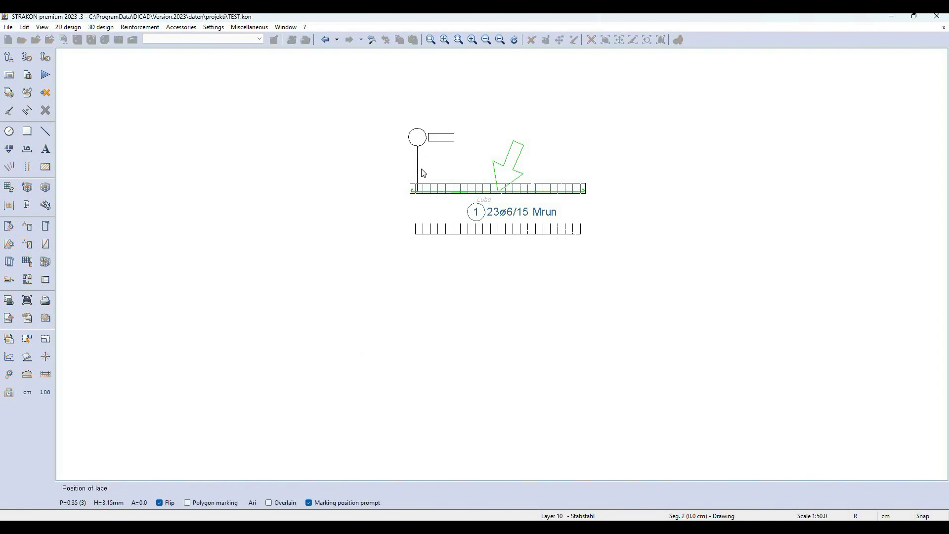
{"action": "scroll", "coordinate": [418, 143], "scroll_direction": "up", "scroll_amount": 1}
{"action": "scroll", "coordinate": [417, 163], "scroll_direction": "up", "scroll_amount": 3}
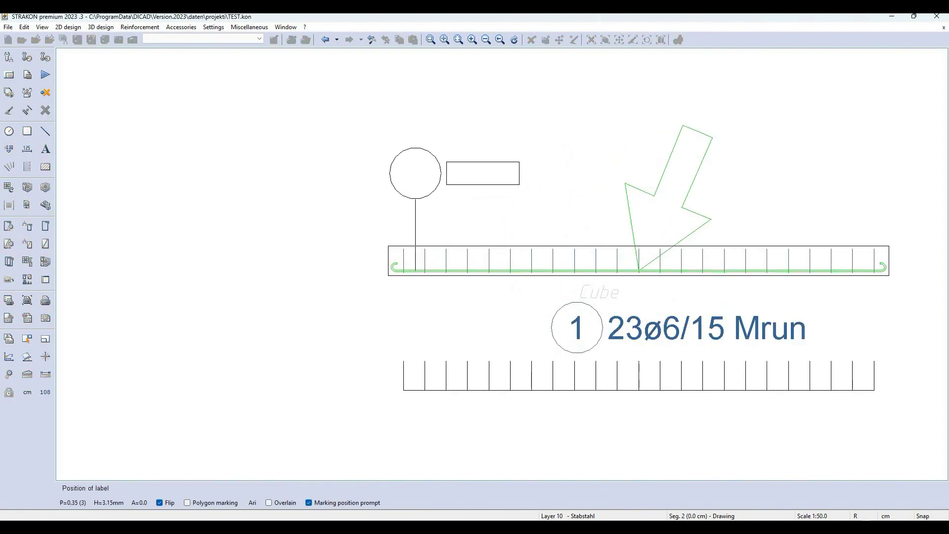
{"action": "left_click", "coordinate": [415, 173]}
{"action": "key", "text": "Return"}
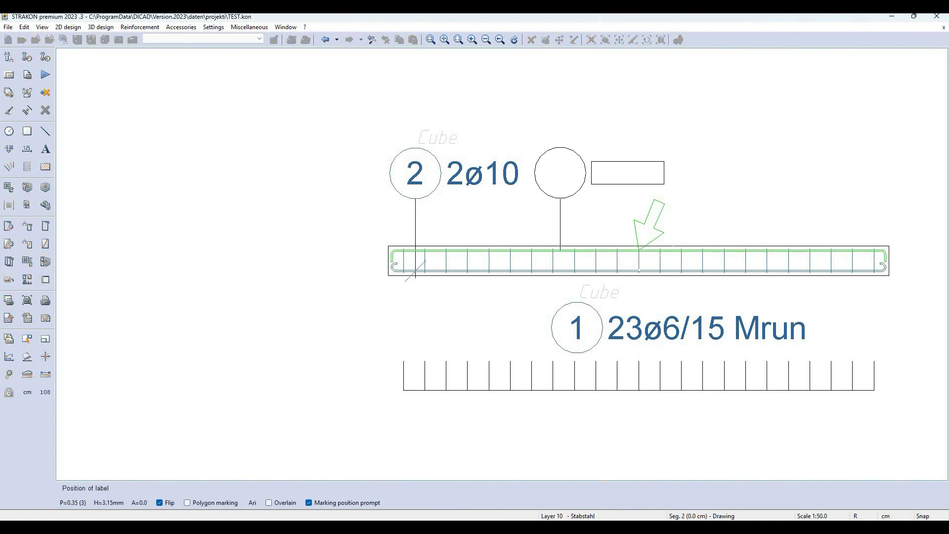
{"action": "left_click", "coordinate": [562, 175]}
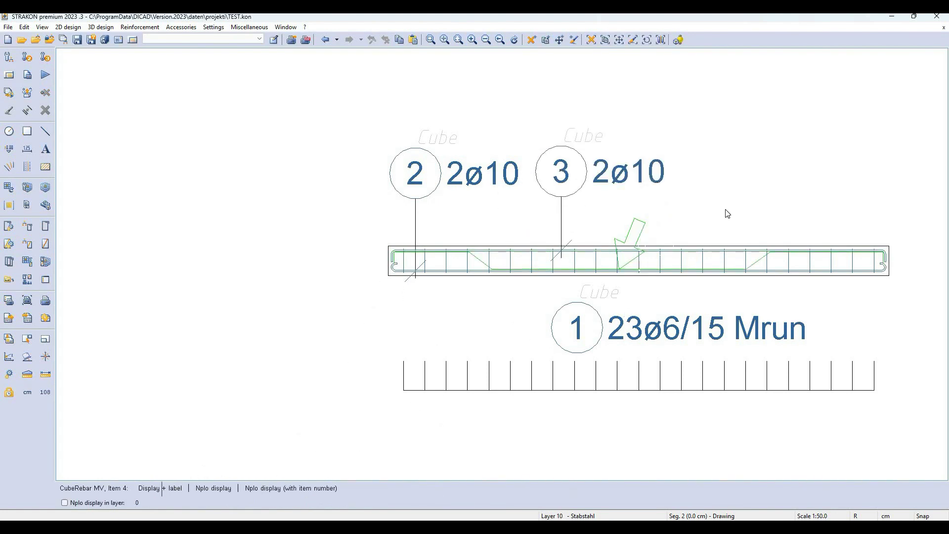
{"action": "key", "text": "Return"}
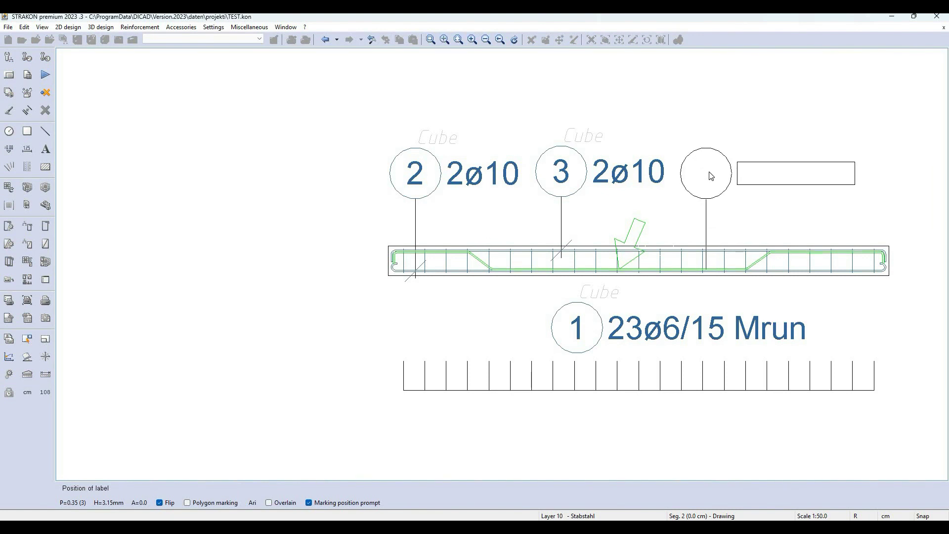
{"action": "left_click", "coordinate": [710, 172]}
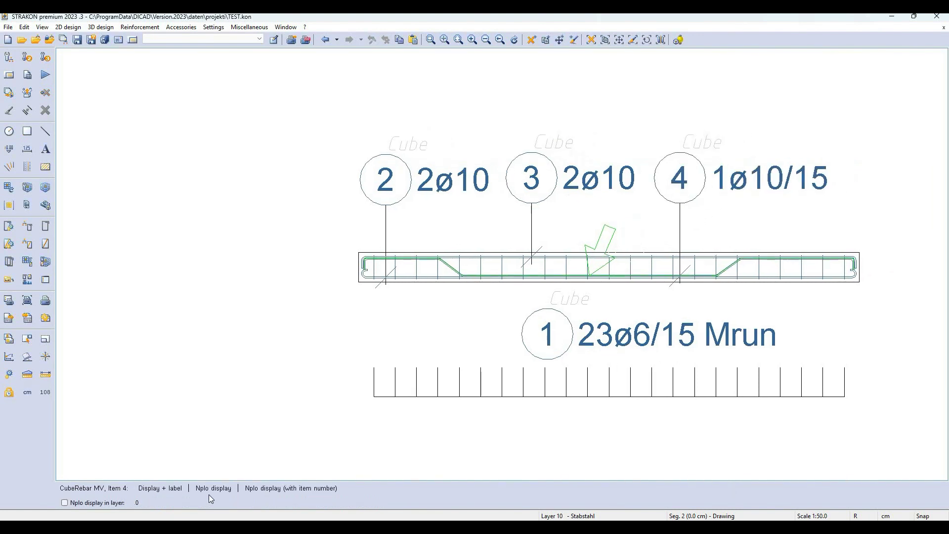
{"action": "key", "text": "Return"}
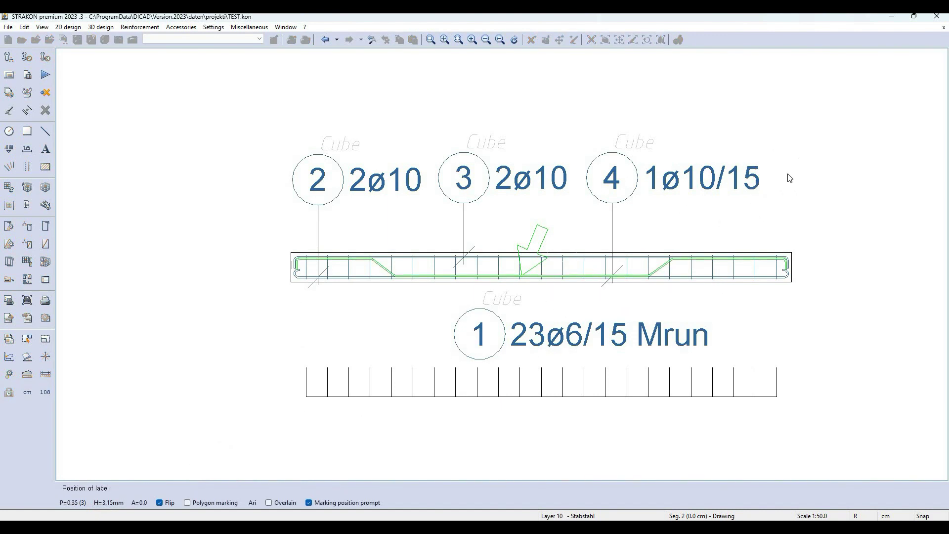
{"action": "left_click", "coordinate": [785, 177]}
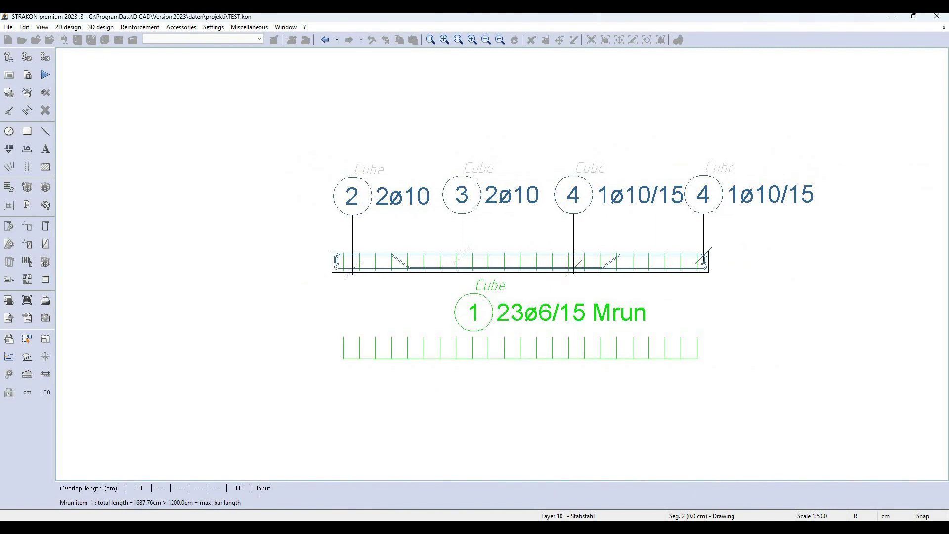
{"action": "scroll", "coordinate": [639, 280], "scroll_direction": "up", "scroll_amount": 2}
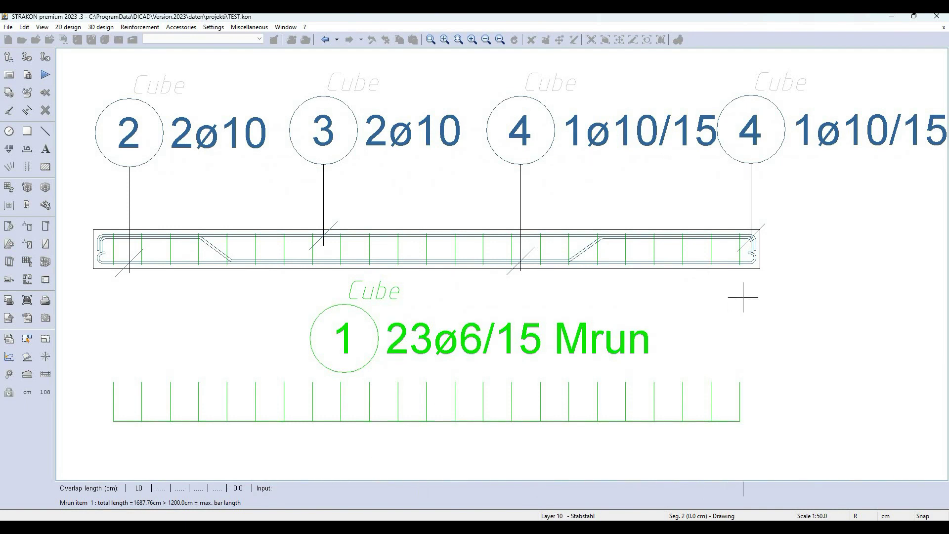
Step: Fix the 1 23ø6/15 Mrun stirrup label below the beam and review the drawing
{"action": "left_click", "coordinate": [550, 335]}
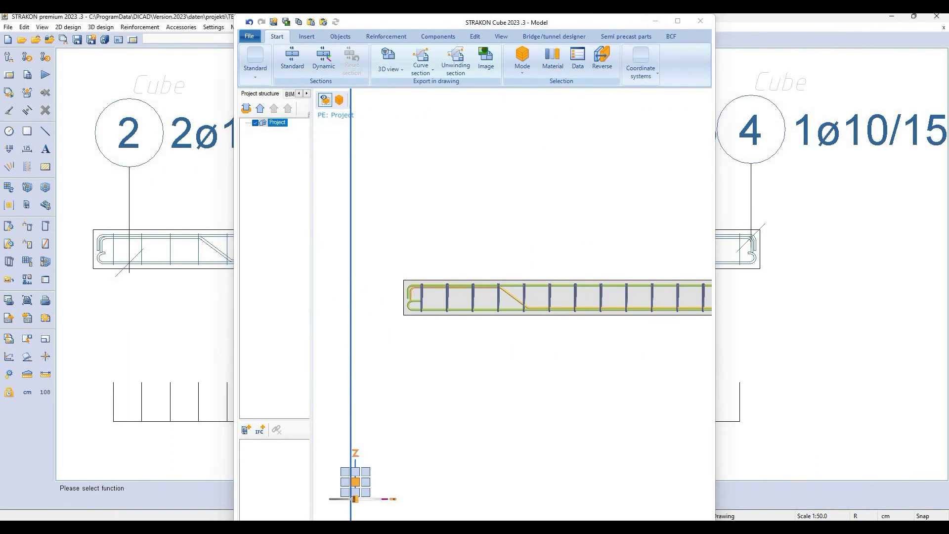
{"action": "left_click", "coordinate": [655, 21]}
{"action": "scroll", "coordinate": [593, 262], "scroll_direction": "down", "scroll_amount": 2}
{"action": "scroll", "coordinate": [592, 264], "scroll_direction": "up", "scroll_amount": 1}
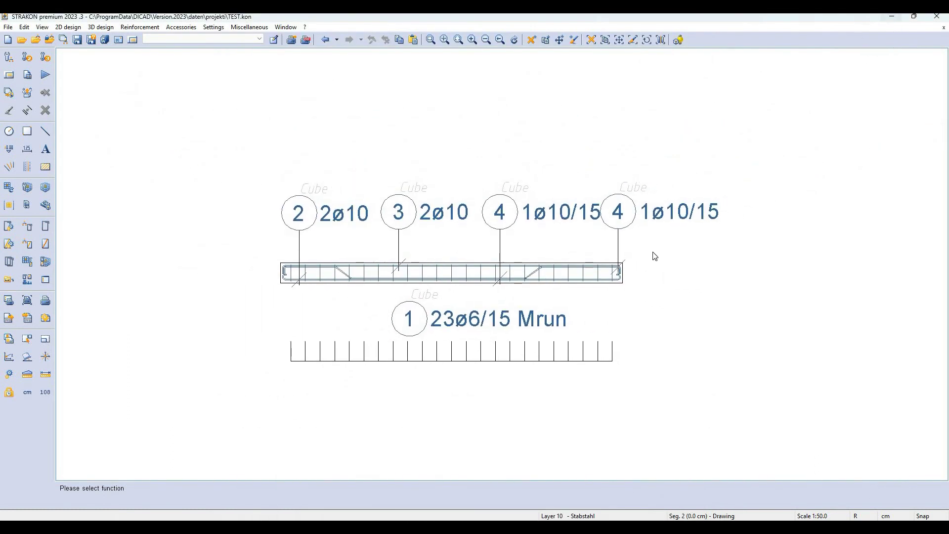
Step: Cut a standard section across the beam in the Cube model
{"action": "key", "text": "alt+Tab"}
{"action": "key", "text": "s"}
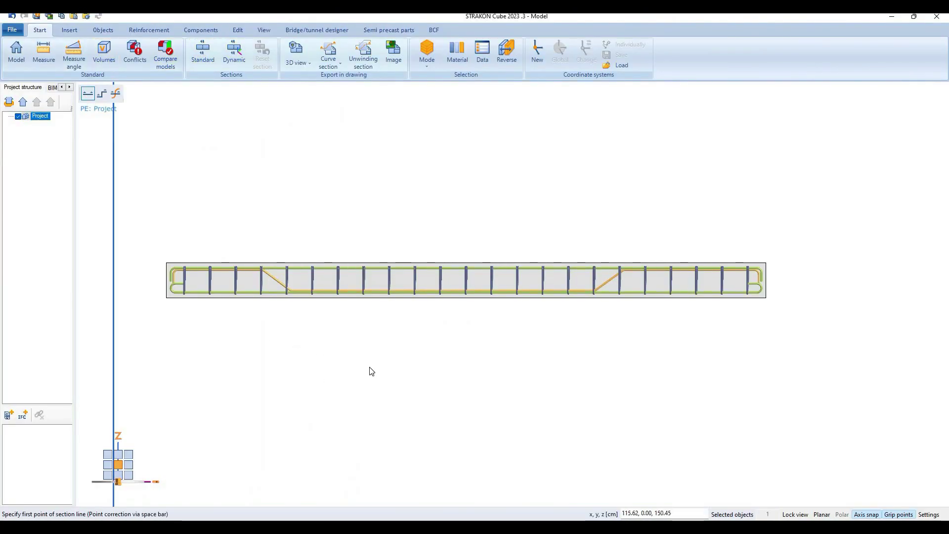
{"action": "left_click", "coordinate": [370, 222]}
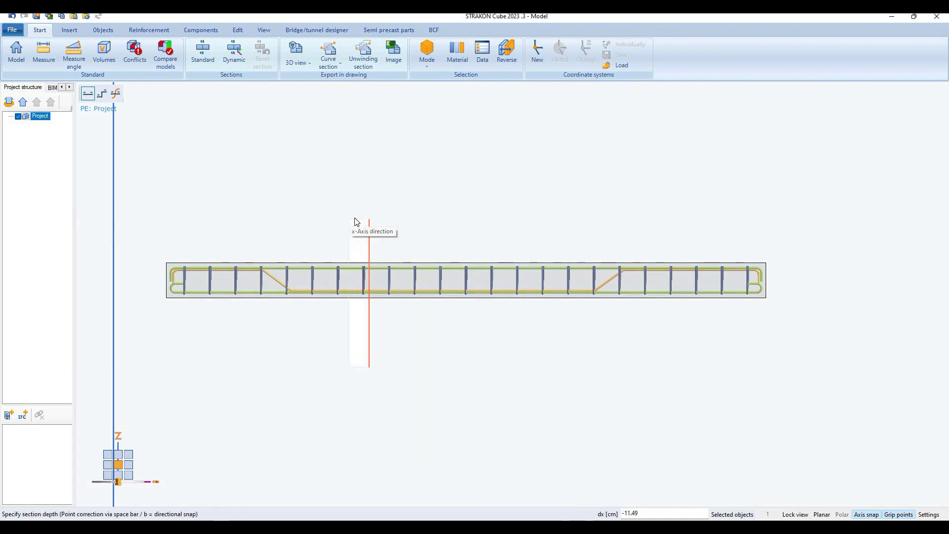
{"action": "left_click", "coordinate": [355, 221]}
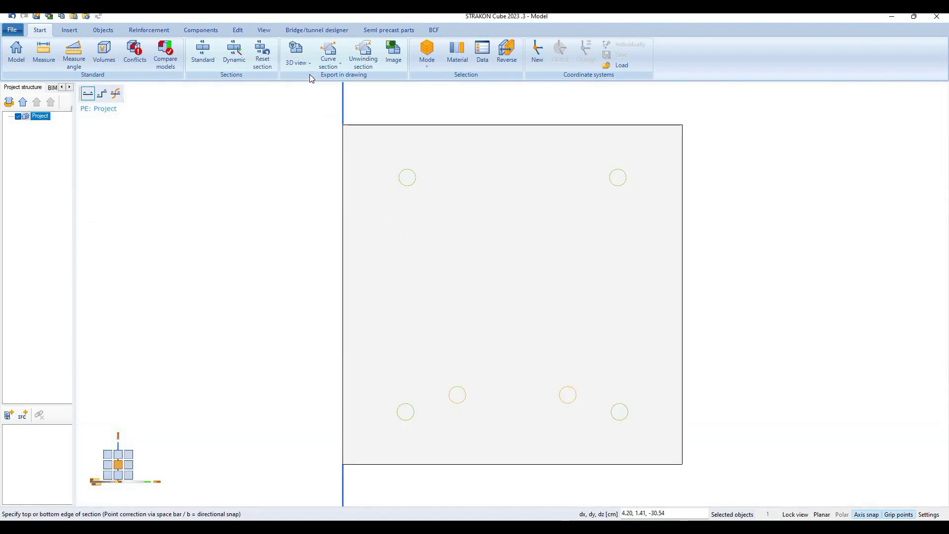
{"action": "left_click", "coordinate": [212, 50]}
Step: Place the beam cross-section to the right of the longitudinal view
{"action": "left_click", "coordinate": [566, 394]}
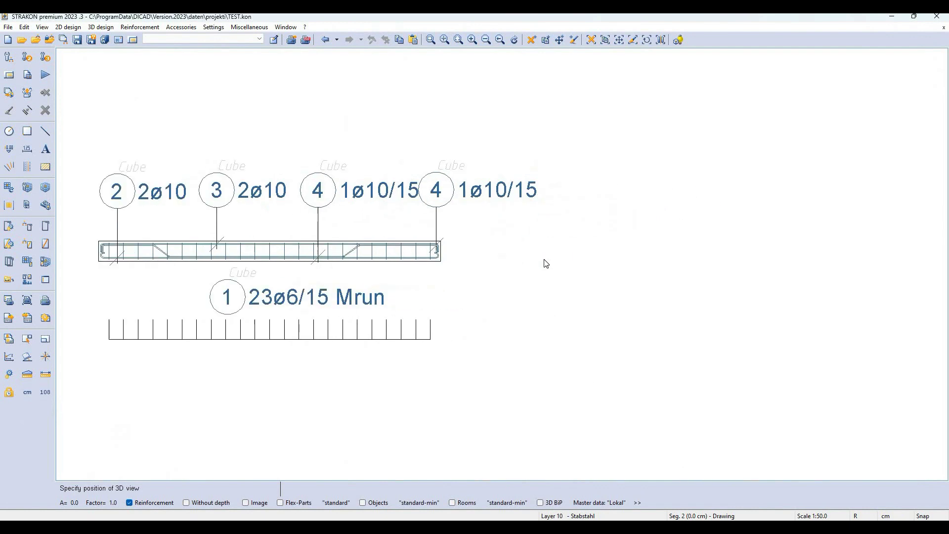
{"action": "left_click", "coordinate": [557, 248]}
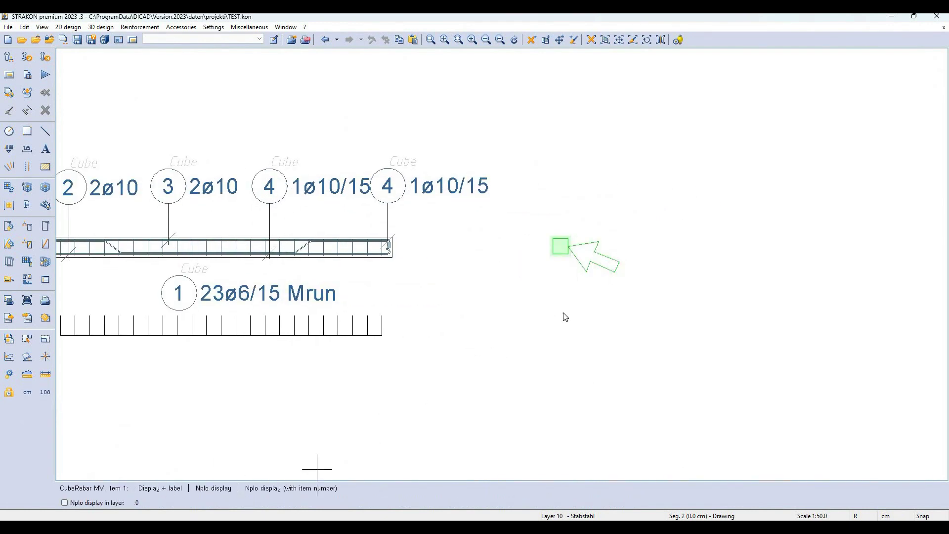
{"action": "key", "text": "Return"}
Step: Place the labels 1 23ø6/15 Mrun, 2 2ø10 and 3 2ø10 around the cross-section
{"action": "scroll", "coordinate": [632, 251], "scroll_direction": "up", "scroll_amount": 1}
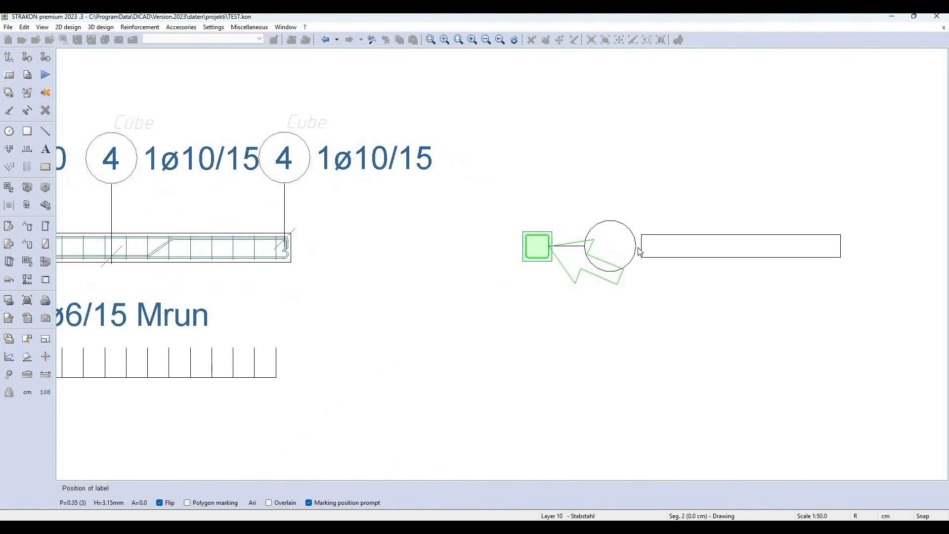
{"action": "left_click", "coordinate": [632, 251]}
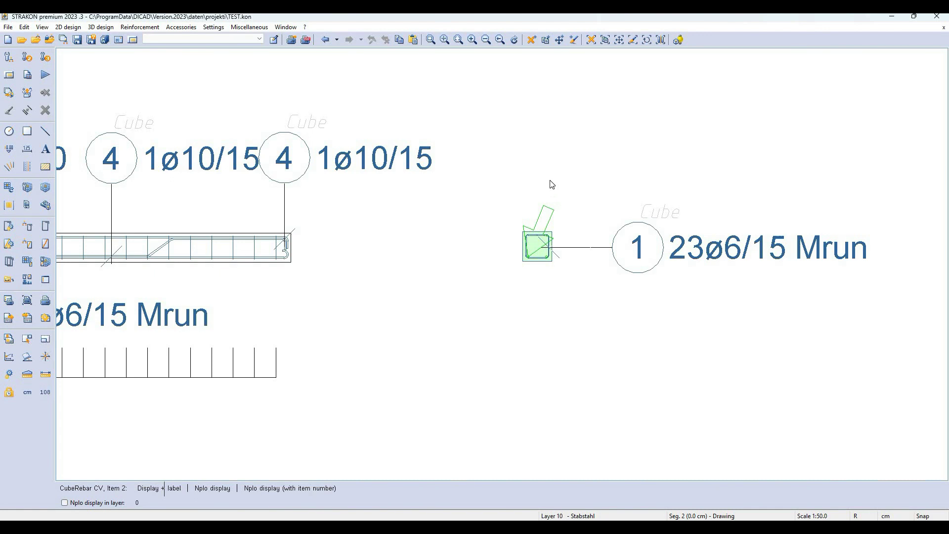
{"action": "key", "text": "Return"}
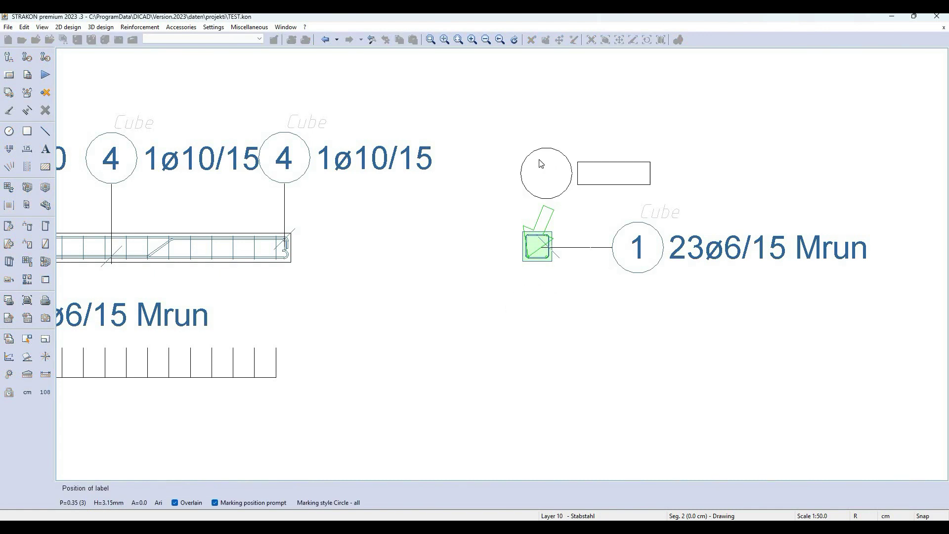
{"action": "scroll", "coordinate": [542, 159], "scroll_direction": "up", "scroll_amount": 1}
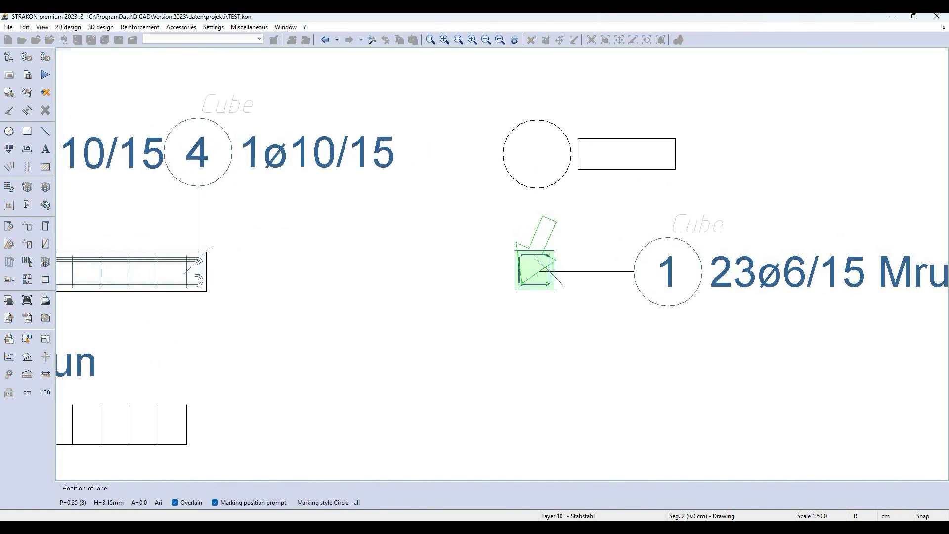
{"action": "left_click", "coordinate": [536, 154]}
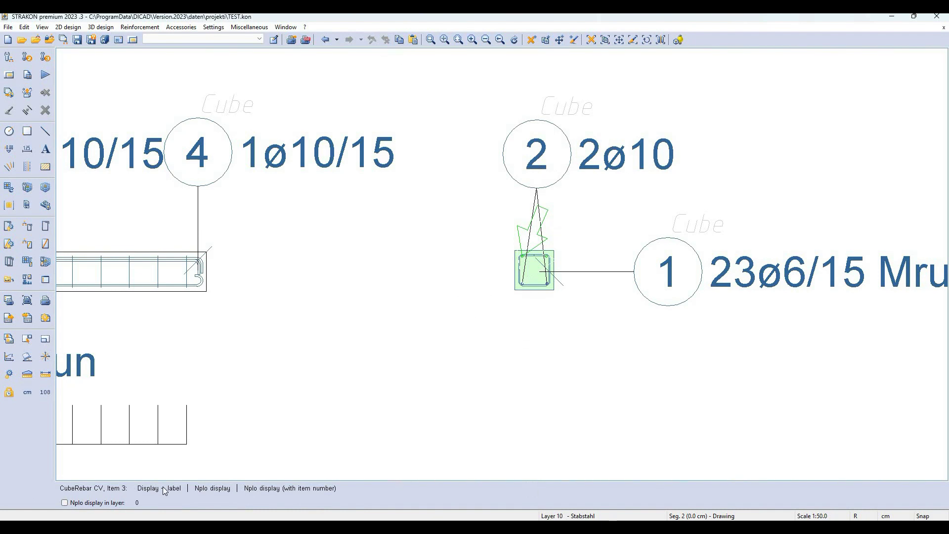
{"action": "key", "text": "Return"}
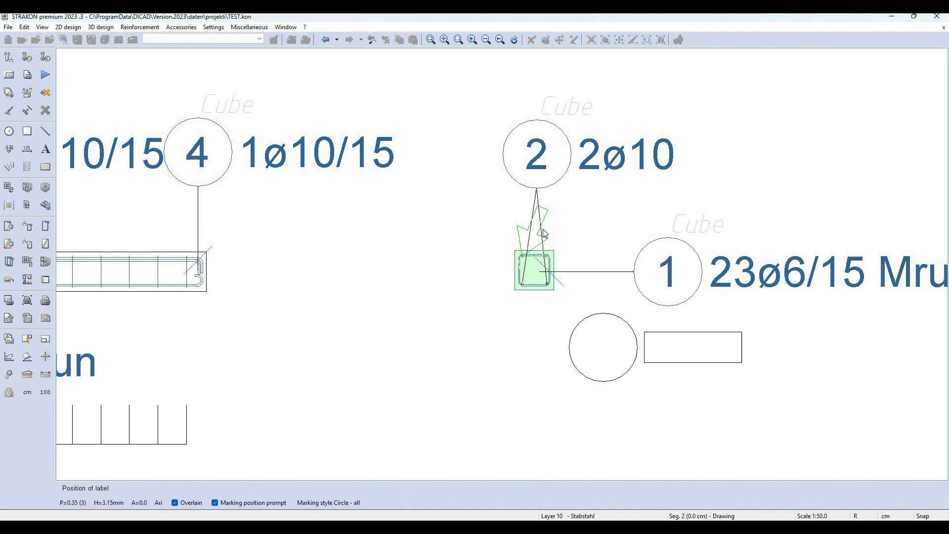
{"action": "scroll", "coordinate": [550, 332], "scroll_direction": "up", "scroll_amount": 1}
{"action": "scroll", "coordinate": [526, 124], "scroll_direction": "down", "scroll_amount": 1}
{"action": "scroll", "coordinate": [526, 127], "scroll_direction": "down", "scroll_amount": 2}
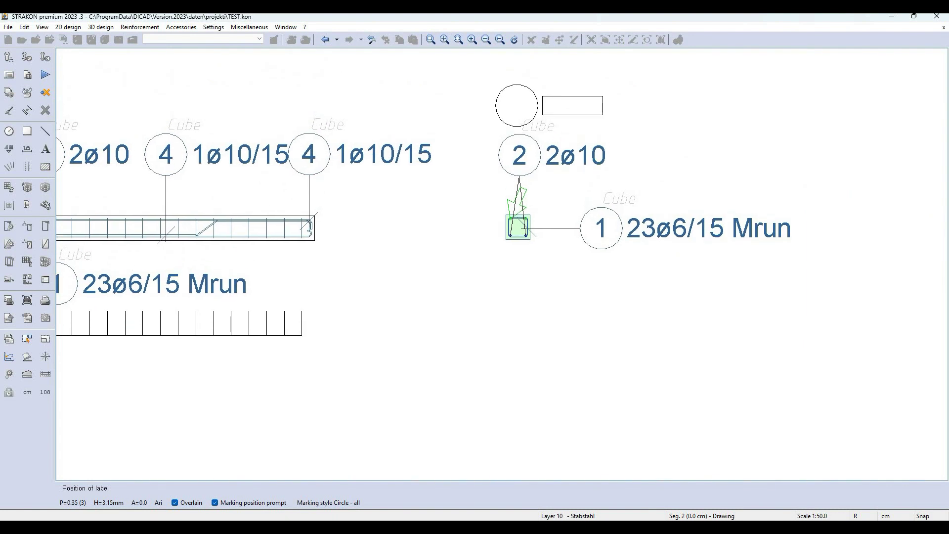
{"action": "left_click", "coordinate": [516, 108]}
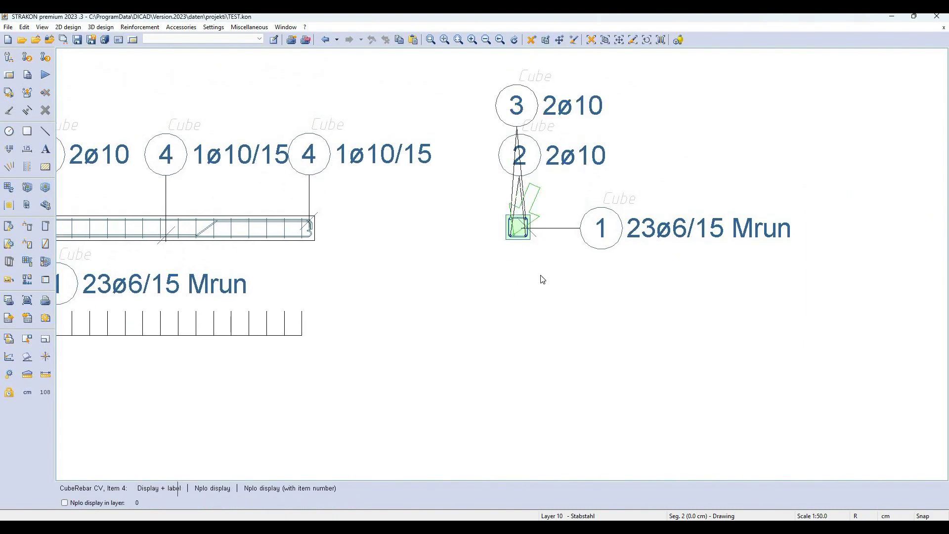
Step: Place the 4 1ø10/15 label below the section with two leaders
{"action": "key", "text": "Return"}
{"action": "scroll", "coordinate": [539, 277], "scroll_direction": "up", "scroll_amount": 2}
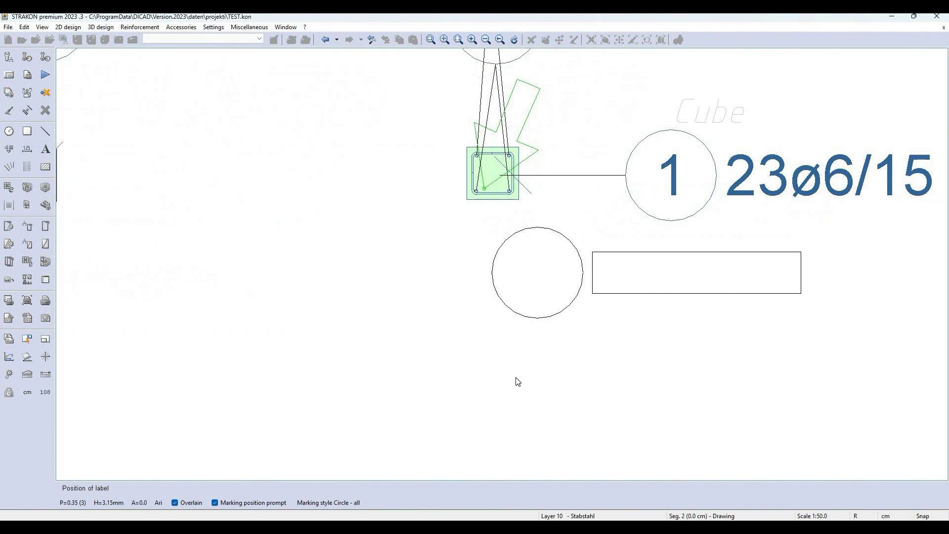
{"action": "scroll", "coordinate": [514, 403], "scroll_direction": "down", "scroll_amount": 2}
{"action": "left_click", "coordinate": [514, 403]}
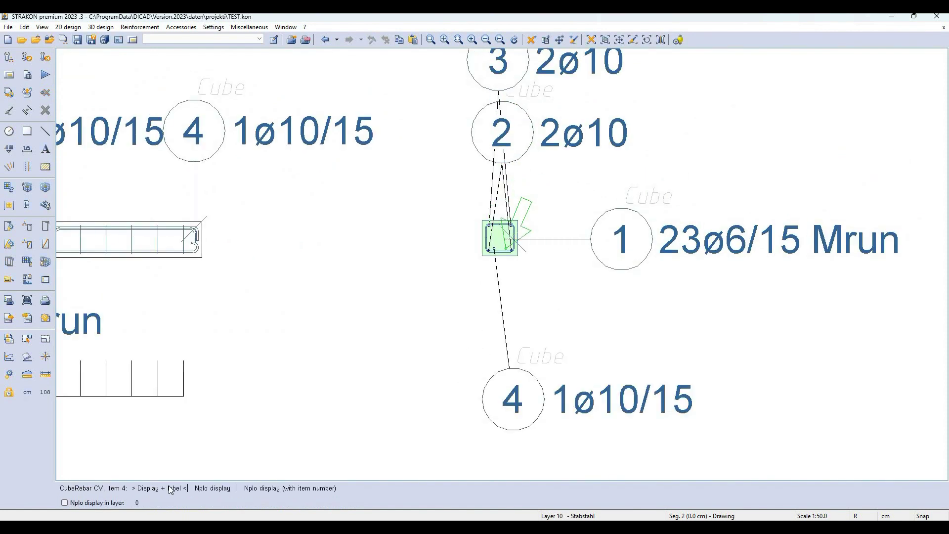
{"action": "key", "text": "Return"}
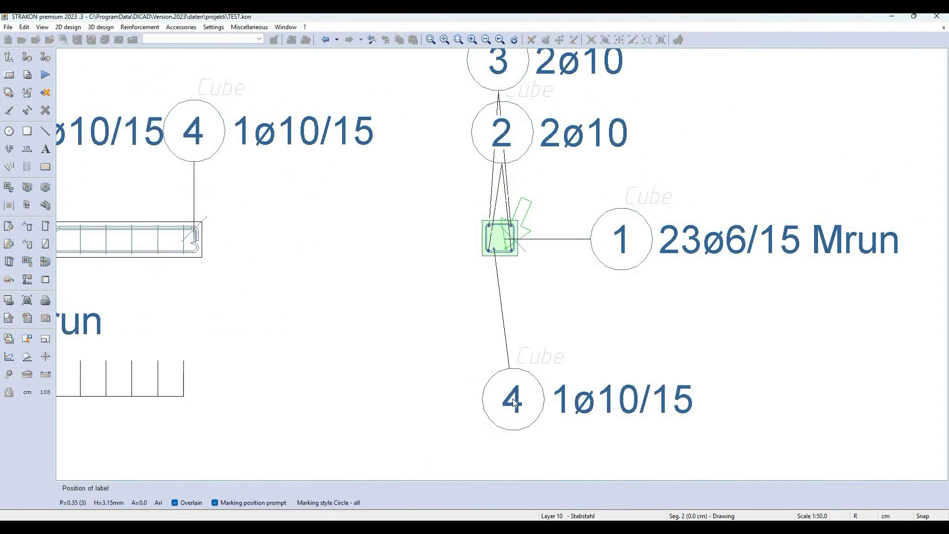
{"action": "left_click", "coordinate": [576, 410]}
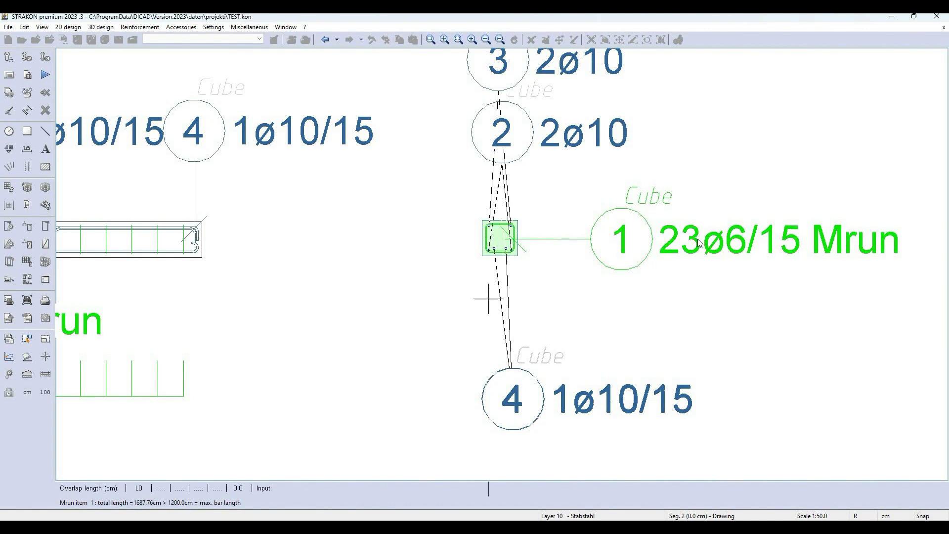
Step: End the labelling and move the 2 2ø10 label to the section's lower left
{"action": "right_click", "coordinate": [663, 240]}
{"action": "left_click", "coordinate": [692, 469]}
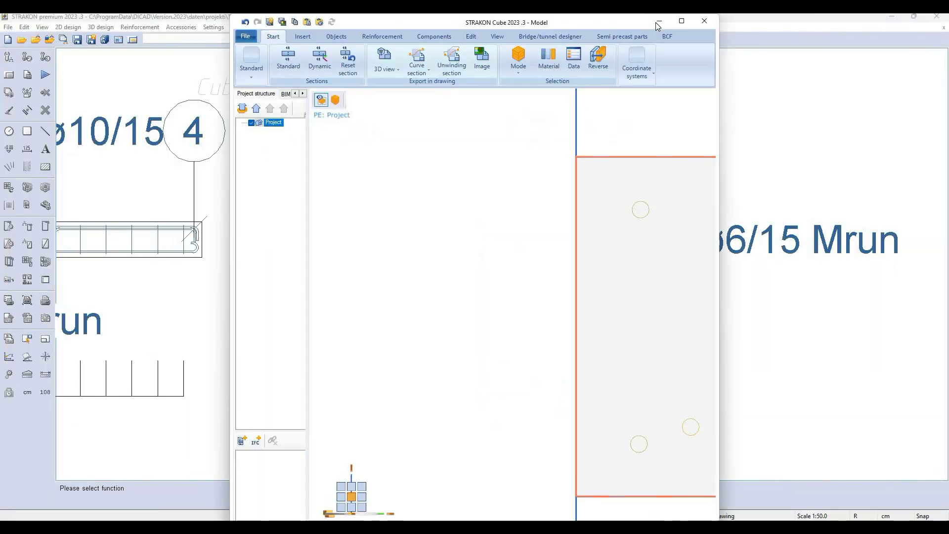
{"action": "left_click", "coordinate": [659, 21]}
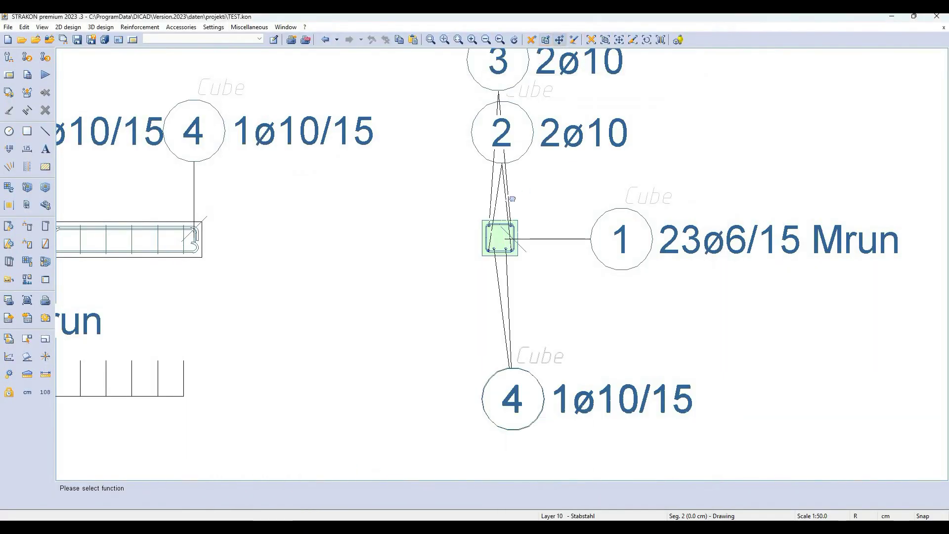
{"action": "left_click", "coordinate": [560, 39]}
{"action": "middle_click_drag", "start_coordinate": [550, 174], "coordinate": [511, 203]}
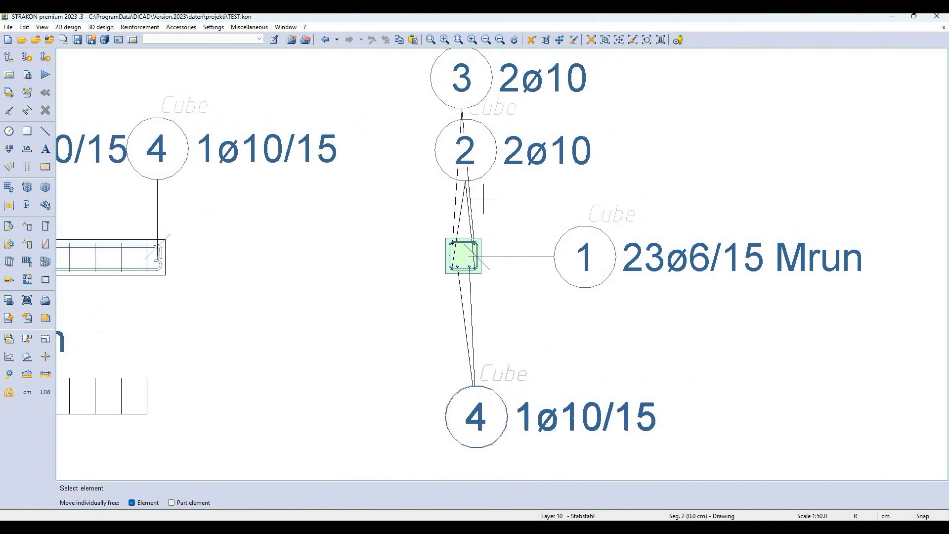
{"action": "left_click", "coordinate": [464, 146]}
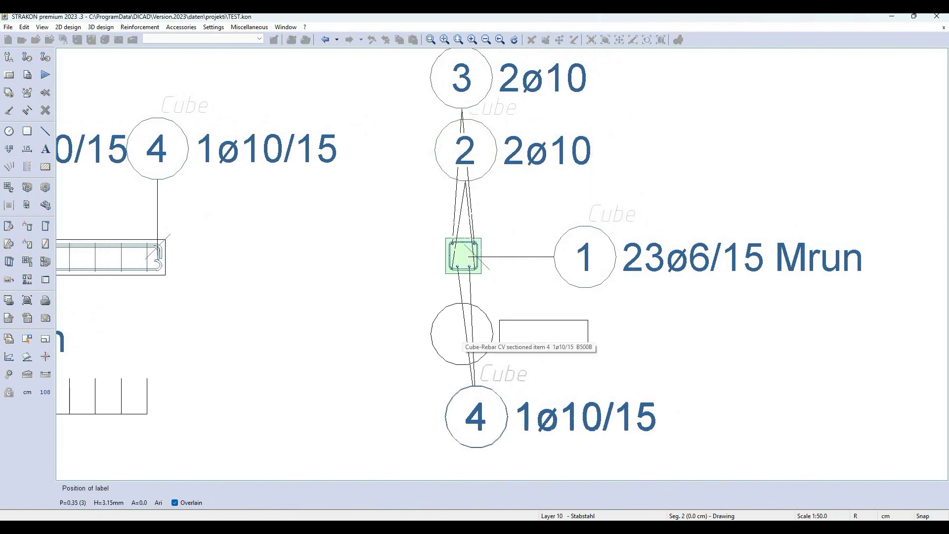
{"action": "left_click", "coordinate": [461, 331]}
{"action": "left_click", "coordinate": [460, 344]}
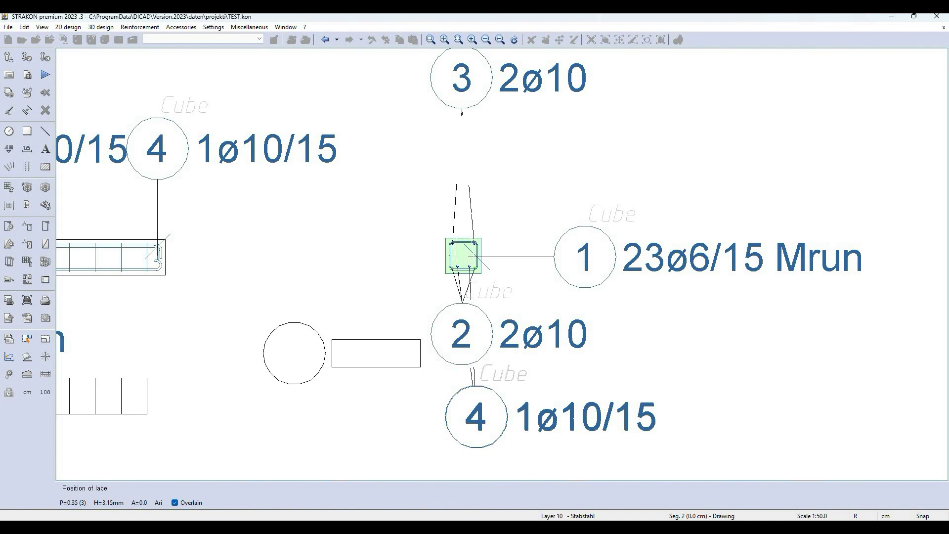
{"action": "left_click", "coordinate": [293, 363]}
Step: Move 4 1ø10/15 to the section's lower right and 3 2ø10 closer above the section
{"action": "left_click", "coordinate": [481, 408]}
{"action": "left_click", "coordinate": [585, 364]}
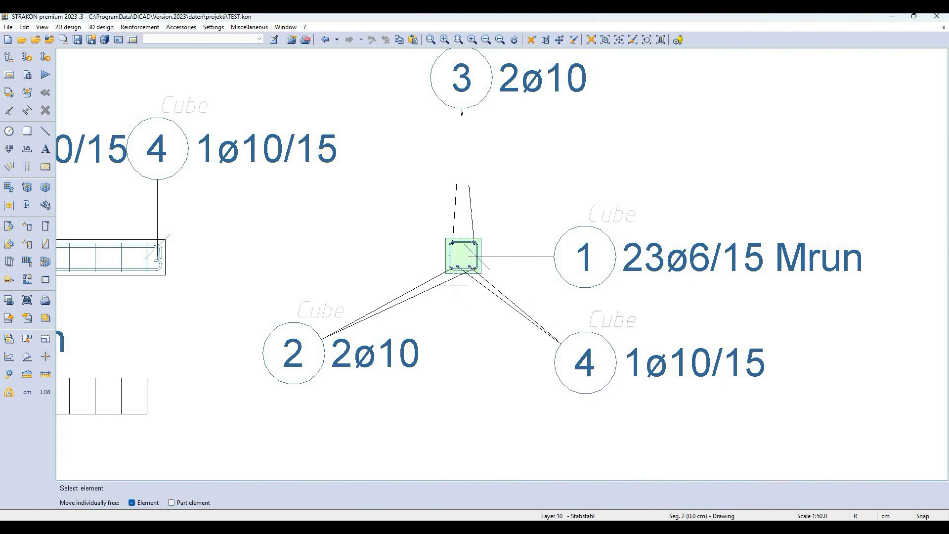
{"action": "left_click", "coordinate": [447, 89]}
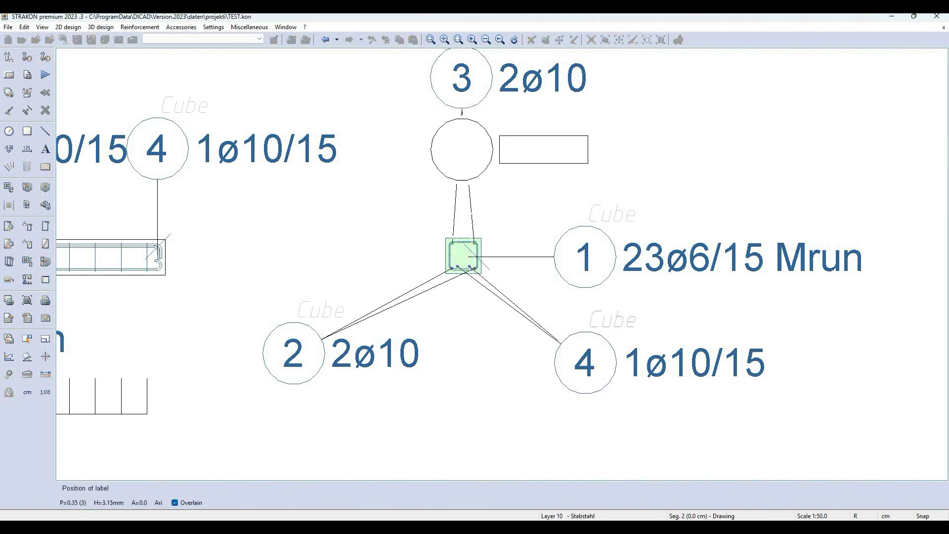
{"action": "left_click", "coordinate": [473, 159]}
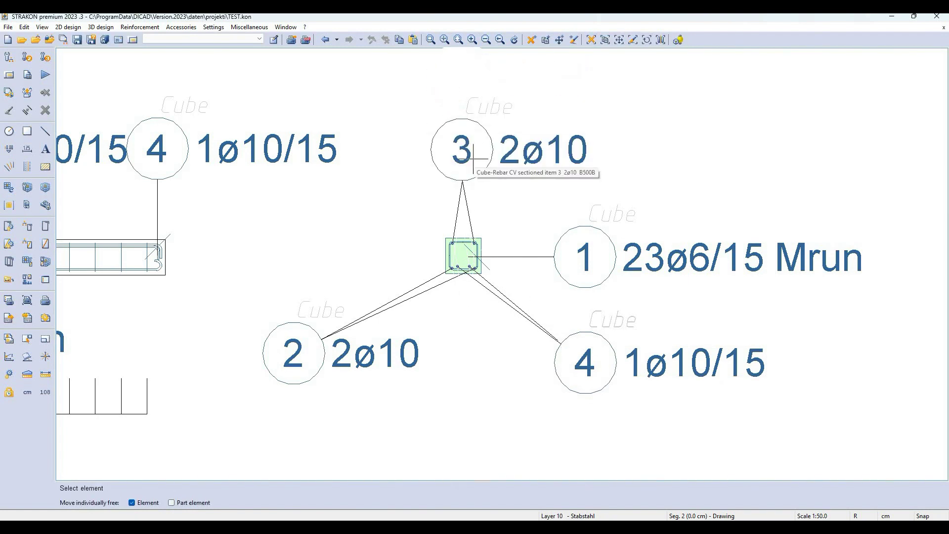
{"action": "scroll", "coordinate": [472, 158], "scroll_direction": "down", "scroll_amount": 2}
{"action": "scroll", "coordinate": [462, 183], "scroll_direction": "down", "scroll_amount": 2}
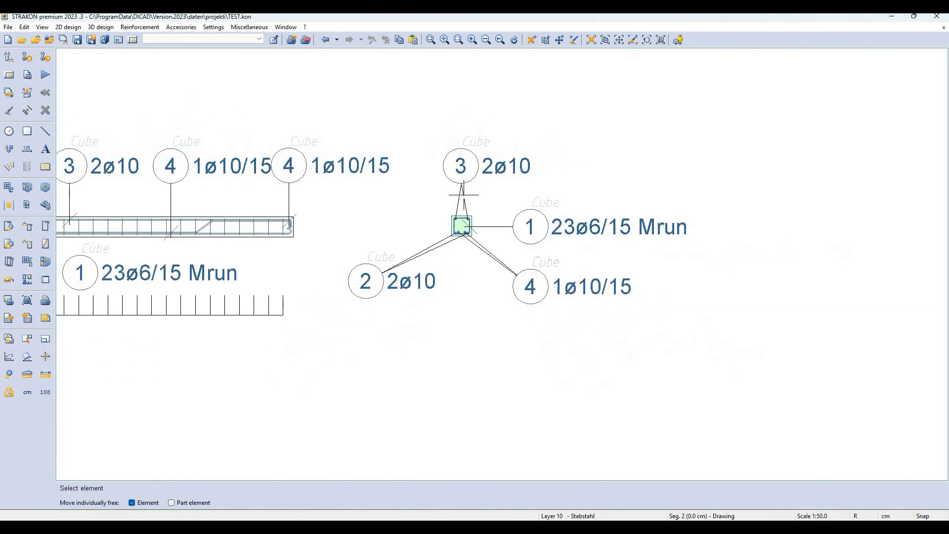
{"action": "right_click", "coordinate": [362, 201]}
{"action": "left_click", "coordinate": [380, 206]}
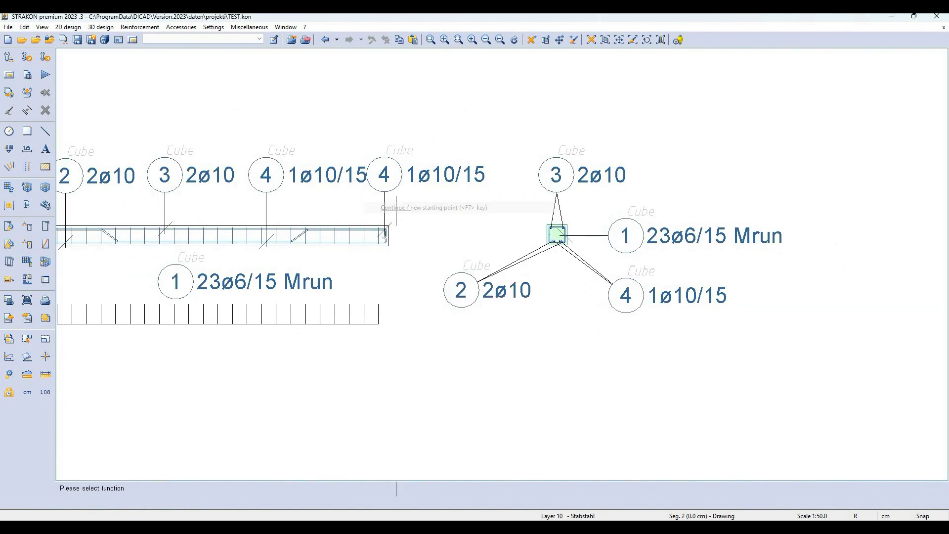
{"action": "middle_click_drag", "start_coordinate": [329, 210], "coordinate": [423, 227]}
Step: Select the stirrup set for modification, then leave it unchanged
{"action": "left_click", "coordinate": [559, 39]}
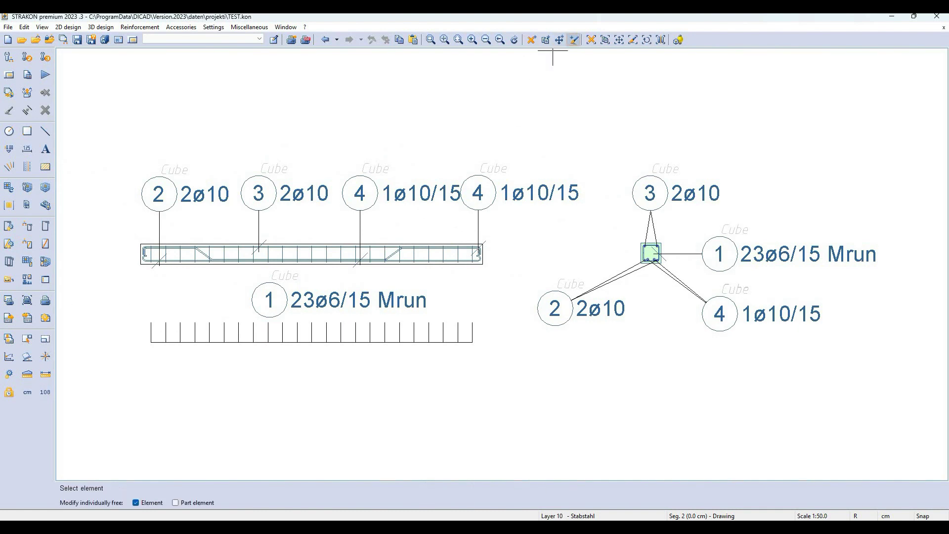
{"action": "scroll", "coordinate": [449, 269], "scroll_direction": "up", "scroll_amount": 2}
{"action": "scroll", "coordinate": [470, 257], "scroll_direction": "up", "scroll_amount": 2}
{"action": "left_click", "coordinate": [465, 225]}
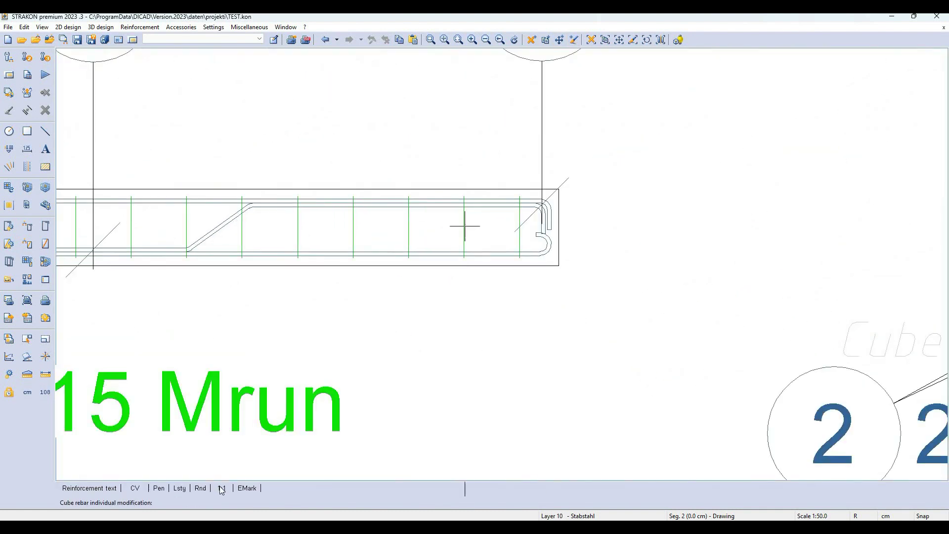
{"action": "scroll", "coordinate": [359, 349], "scroll_direction": "down", "scroll_amount": 2}
{"action": "middle_click_drag", "start_coordinate": [360, 350], "coordinate": [481, 318]}
{"action": "scroll", "coordinate": [480, 295], "scroll_direction": "down", "scroll_amount": 2}
{"action": "scroll", "coordinate": [356, 317], "scroll_direction": "down", "scroll_amount": 2}
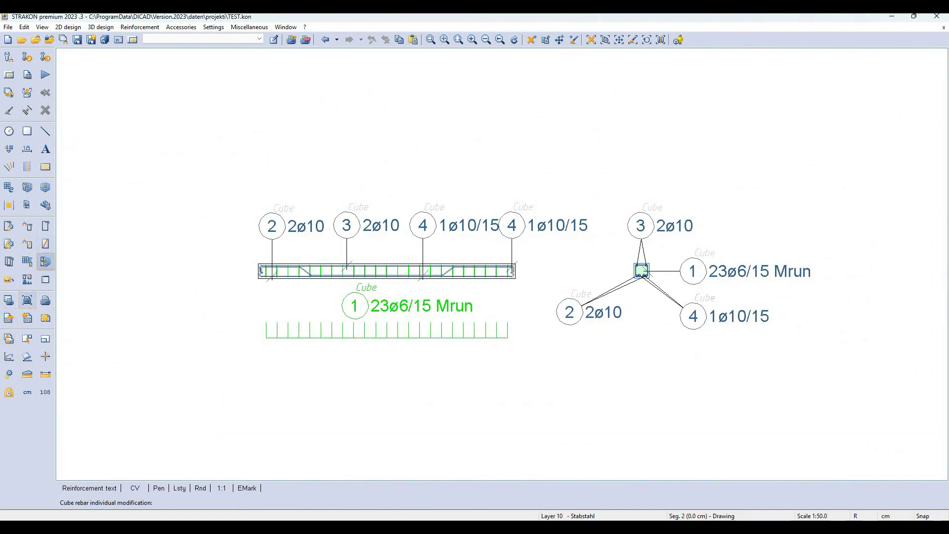
{"action": "key", "text": "Escape"}
Step: Cancel placing bar 3's bending shape and start a bending shape list group
{"action": "left_click", "coordinate": [356, 270]}
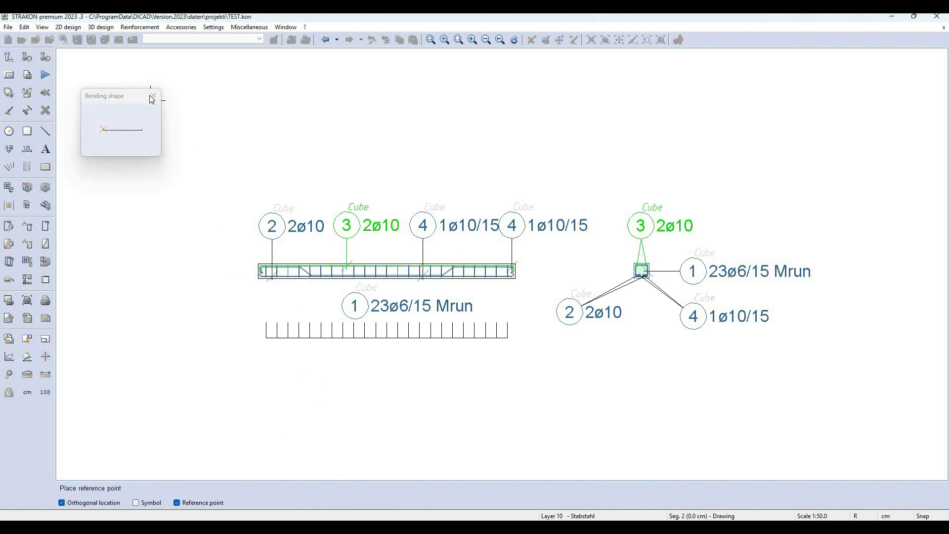
{"action": "key", "text": "Escape"}
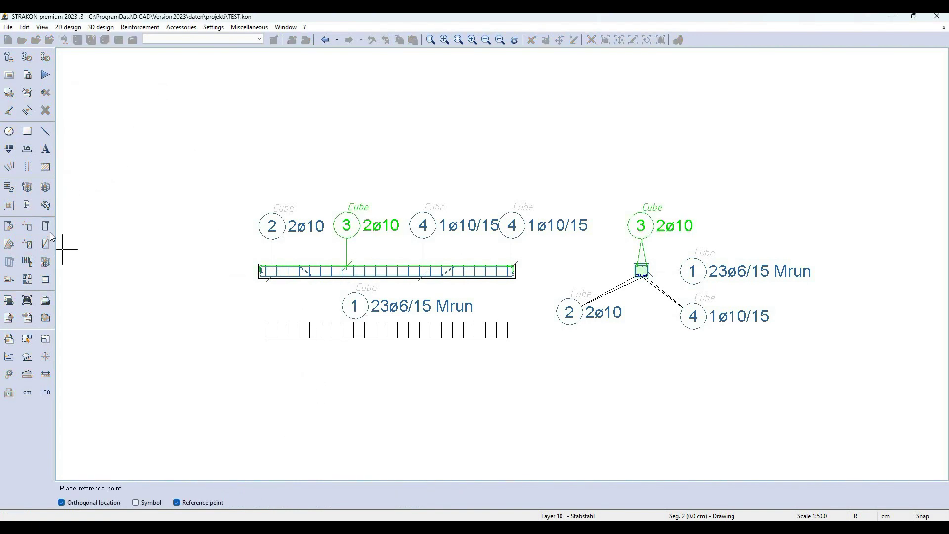
{"action": "key", "text": "Escape"}
{"action": "left_click", "coordinate": [443, 489]}
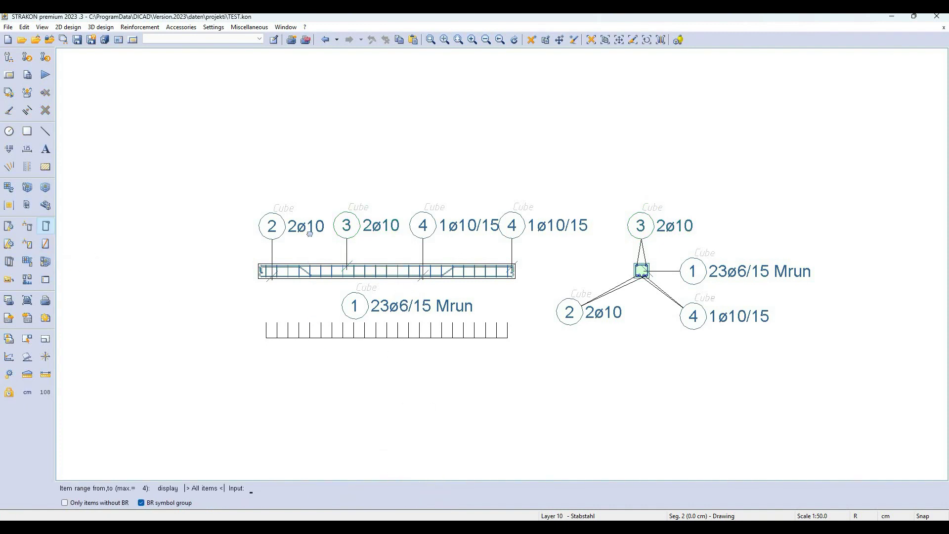
Step: Place the bending shape list for all items 1–4 below the beam views
{"action": "key", "text": "Return"}
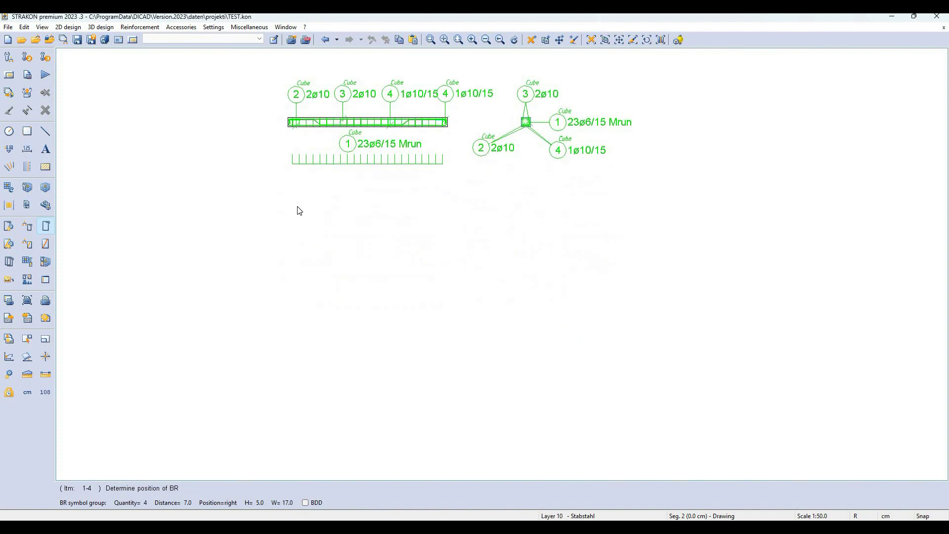
{"action": "left_click", "coordinate": [296, 202]}
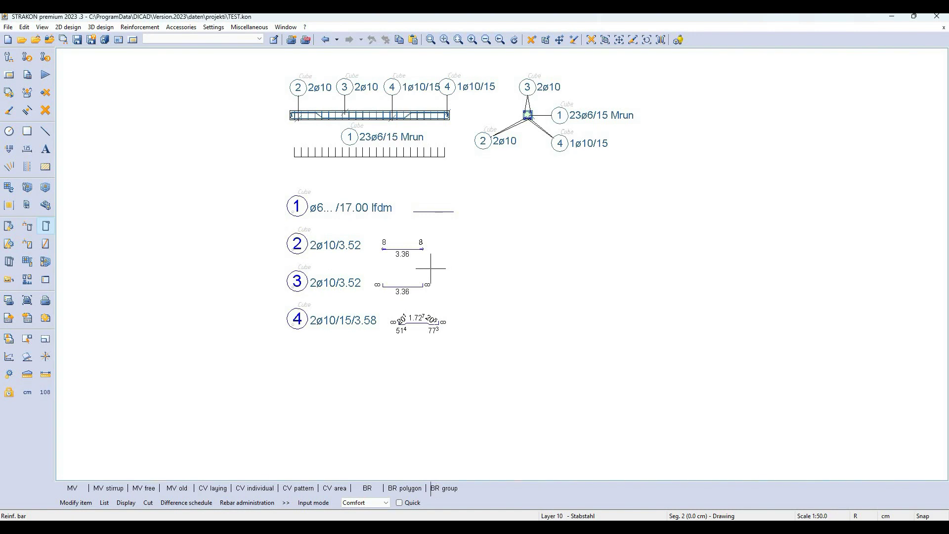
{"action": "scroll", "coordinate": [530, 293], "scroll_direction": "up", "scroll_amount": 1}
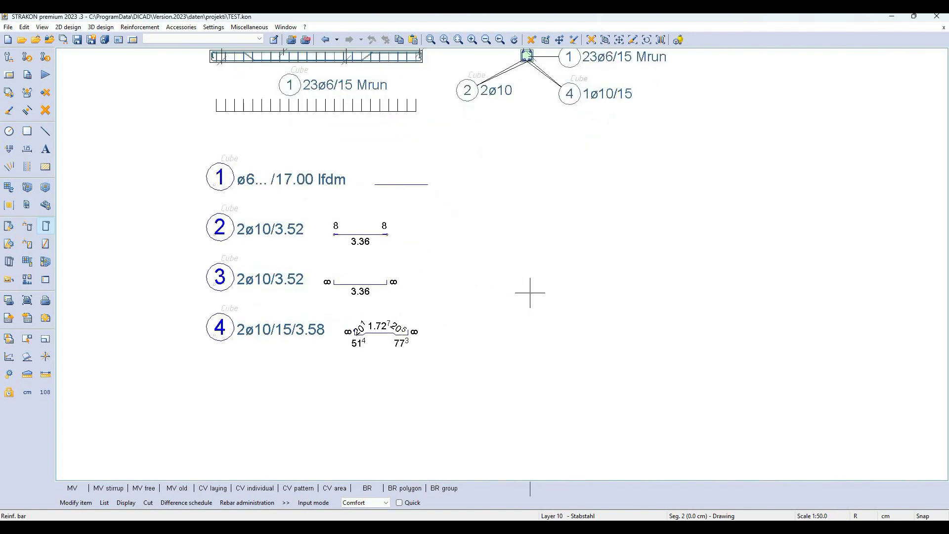
{"action": "scroll", "coordinate": [530, 293], "scroll_direction": "down", "scroll_amount": 1}
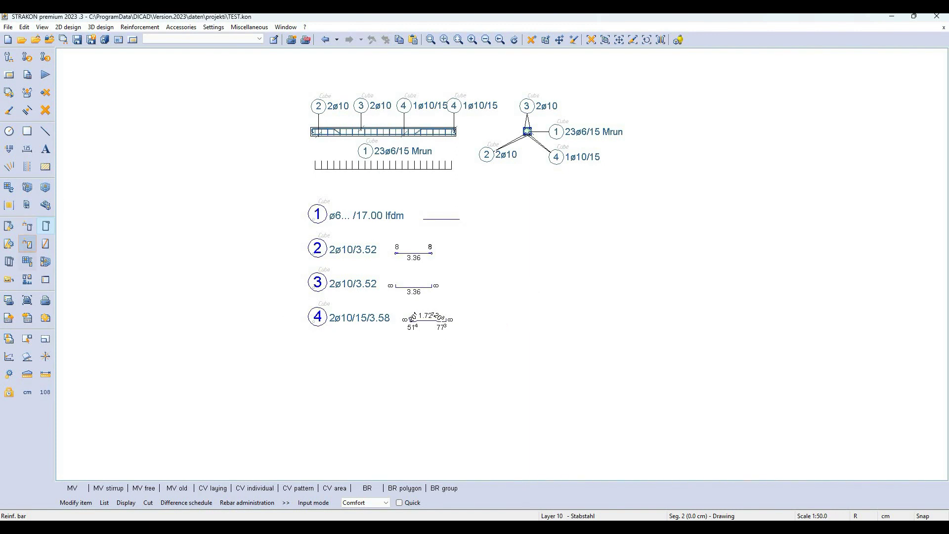
{"action": "left_click", "coordinate": [46, 279]}
{"action": "scroll", "coordinate": [381, 255], "scroll_direction": "down", "scroll_amount": 2}
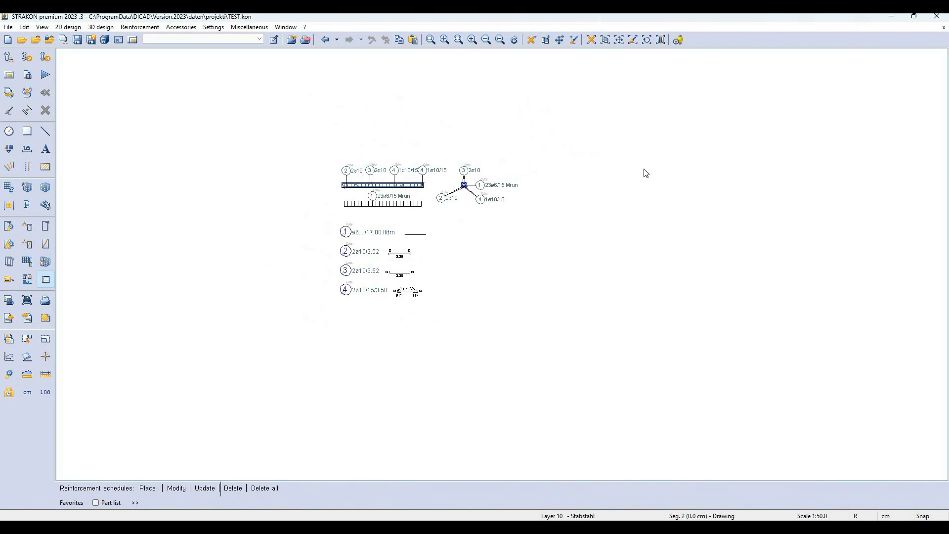
Step: Place the rebar schedule, bending shapes schedule and B500B totals table under the shape list
{"action": "key", "text": "Return"}
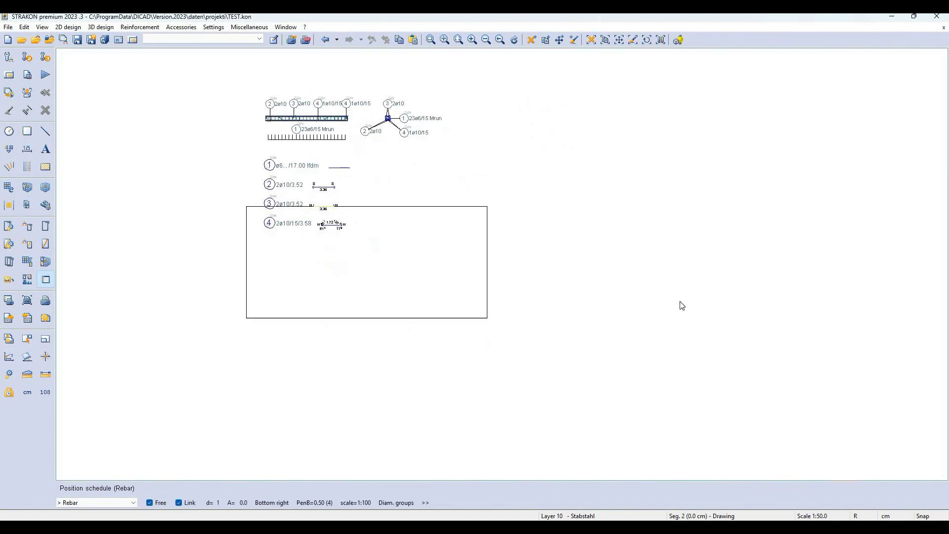
{"action": "left_click", "coordinate": [749, 344]}
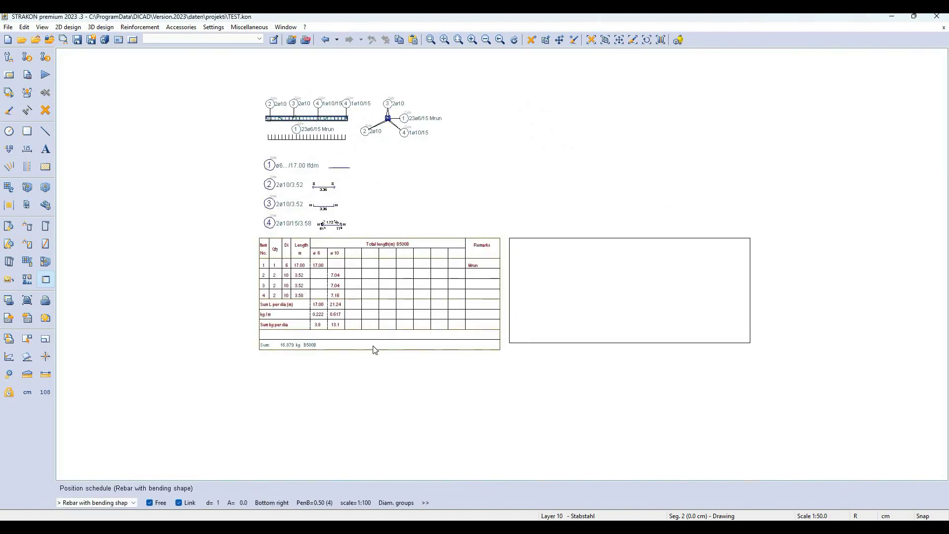
{"action": "left_click", "coordinate": [381, 437]}
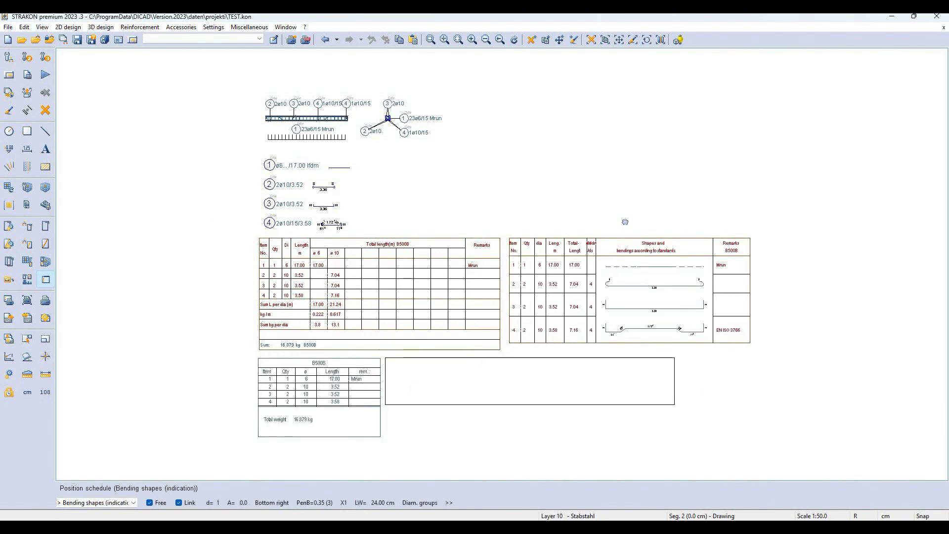
{"action": "left_click", "coordinate": [675, 406]}
{"action": "scroll", "coordinate": [642, 420], "scroll_direction": "down", "scroll_amount": 3}
{"action": "scroll", "coordinate": [620, 218], "scroll_direction": "down", "scroll_amount": 3}
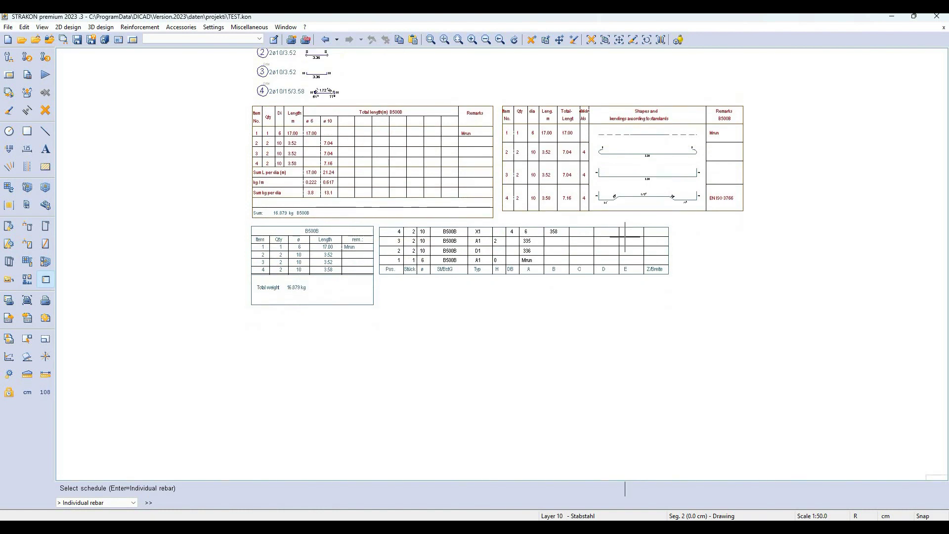
Step: Place the free individual rebar schedule below the tables and pan to review all schedules
{"action": "key", "text": "Return"}
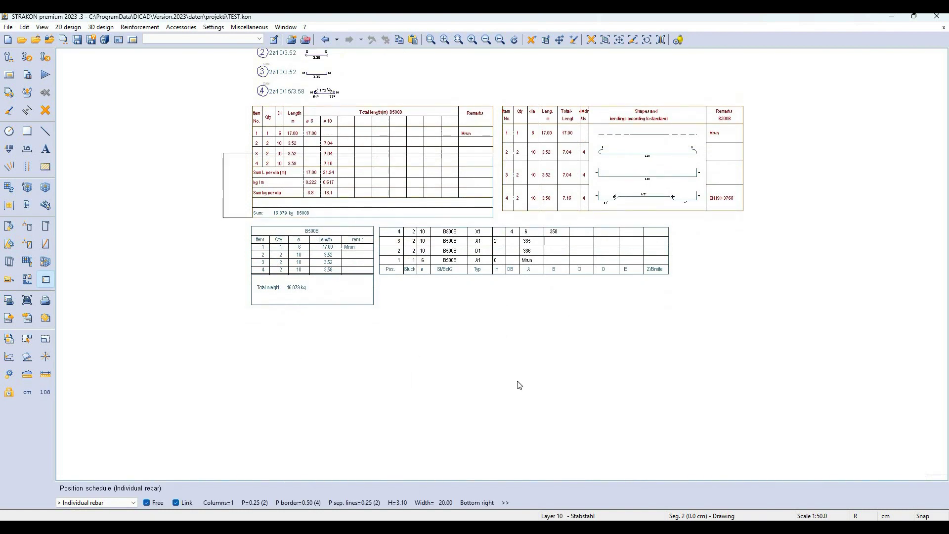
{"action": "left_click", "coordinate": [521, 379]}
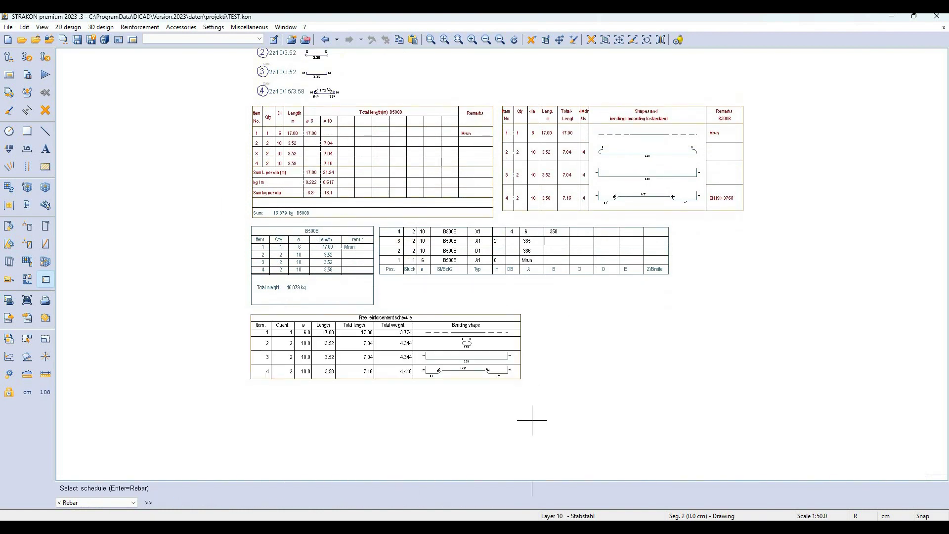
{"action": "scroll", "coordinate": [383, 101], "scroll_direction": "up", "scroll_amount": 1}
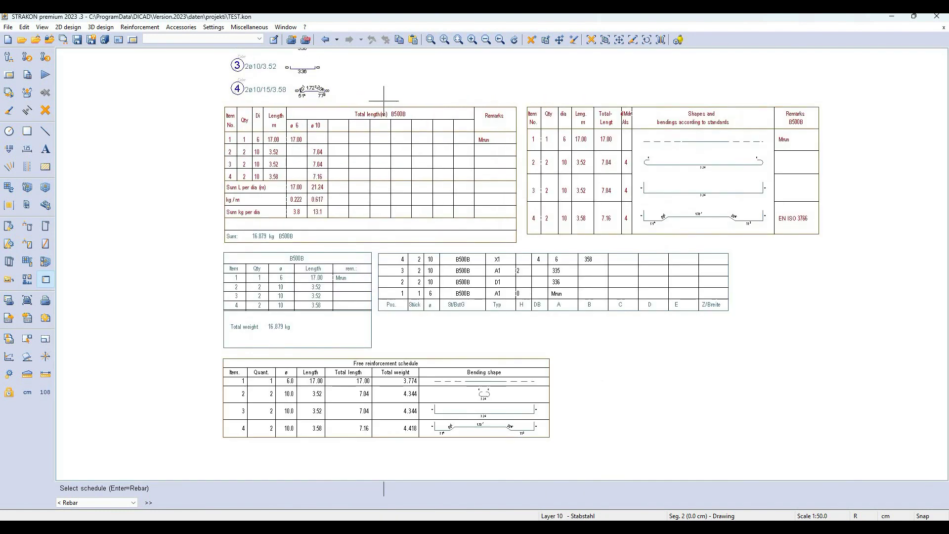
{"action": "scroll", "coordinate": [463, 399], "scroll_direction": "up", "scroll_amount": 2}
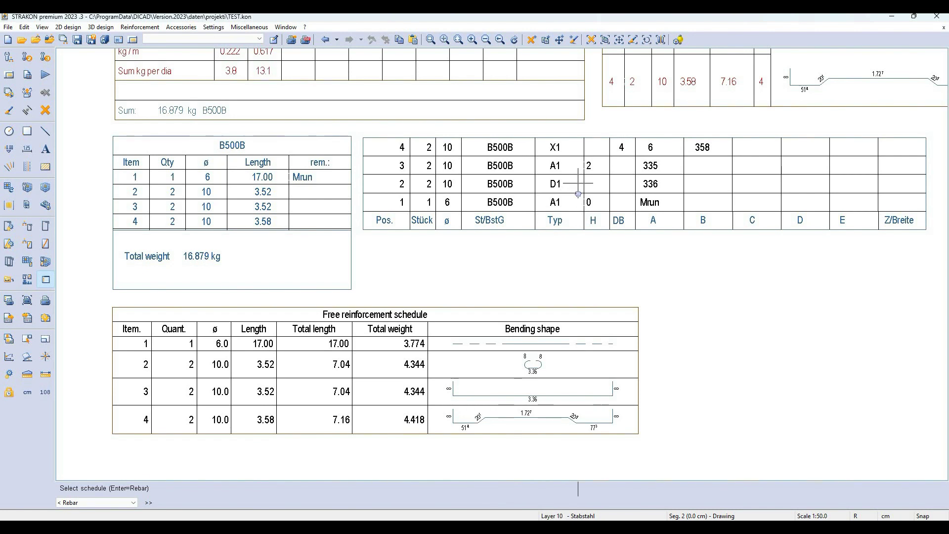
{"action": "middle_click_drag", "start_coordinate": [578, 185], "coordinate": [561, 279]}
{"action": "scroll", "coordinate": [399, 465], "scroll_direction": "down", "scroll_amount": 1}
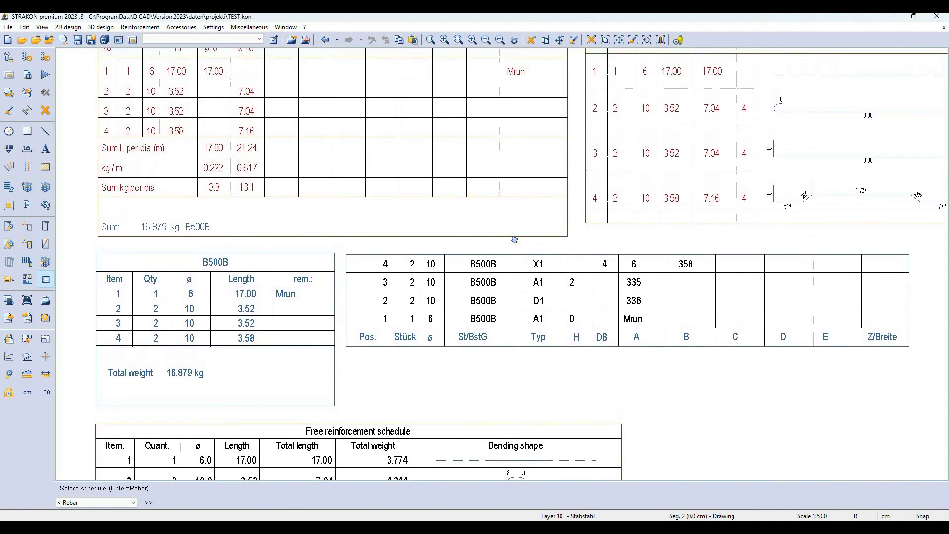
{"action": "mouse_move", "coordinate": [651, 201]}
{"action": "middle_mouse_down"}
{"action": "mouse_move", "coordinate": [568, 246]}
{"action": "mouse_move", "coordinate": [469, 241]}
{"action": "middle_mouse_up"}
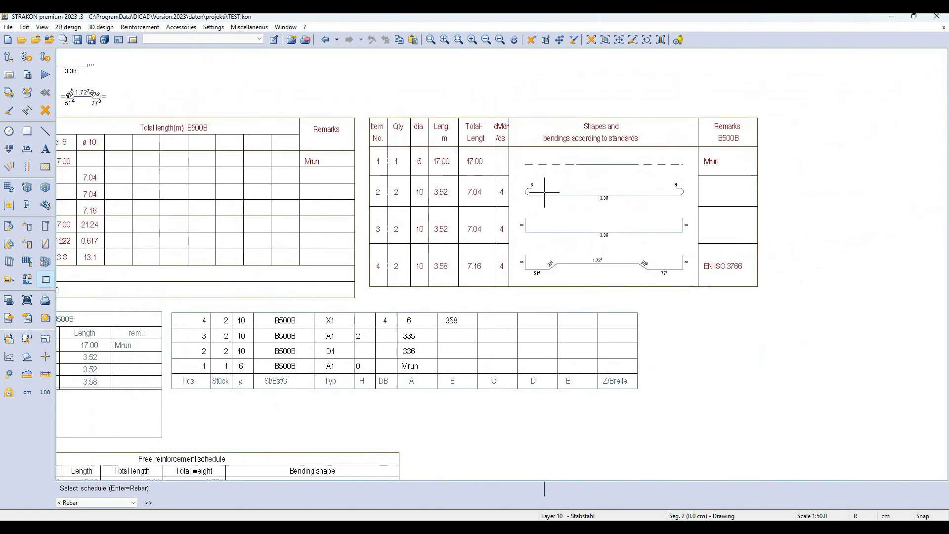
{"action": "scroll", "coordinate": [469, 240], "scroll_direction": "up", "scroll_amount": 1}
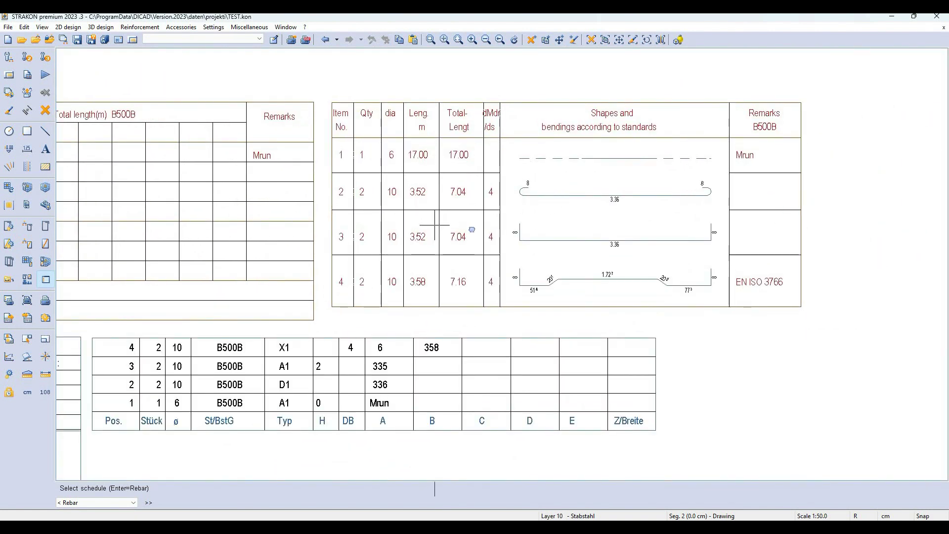
{"action": "mouse_move", "coordinate": [430, 224]}
{"action": "middle_mouse_down"}
{"action": "mouse_move", "coordinate": [691, 253]}
{"action": "mouse_move", "coordinate": [538, 138]}
{"action": "mouse_move", "coordinate": [618, 215]}
{"action": "middle_mouse_up"}
Step: Orbit the Cube lintel model and close Hidden objects with OK, showing only the lintel
{"action": "scroll", "coordinate": [517, 201], "scroll_direction": "up", "scroll_amount": 2}
{"action": "middle_click_drag", "start_coordinate": [518, 201], "coordinate": [632, 215]}
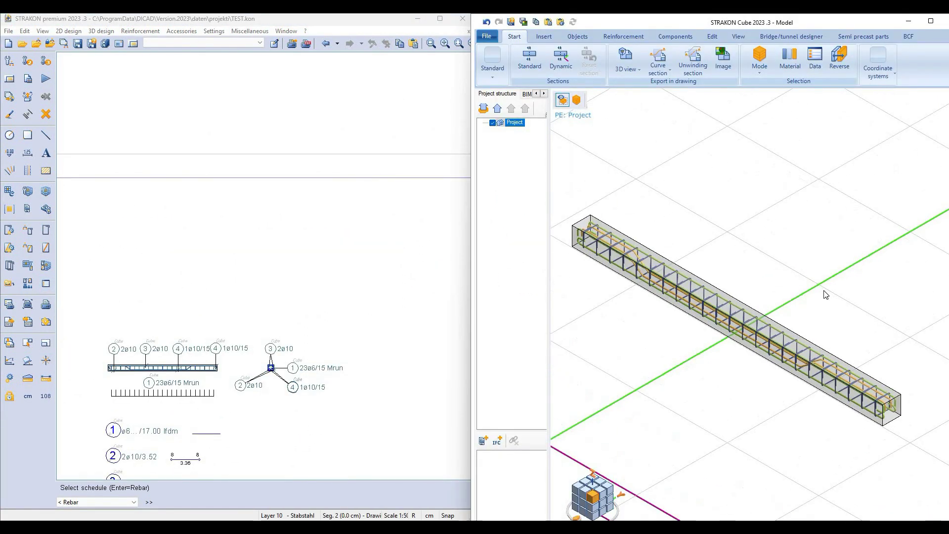
{"action": "middle_click_drag", "start_coordinate": [823, 295], "coordinate": [617, 128]}
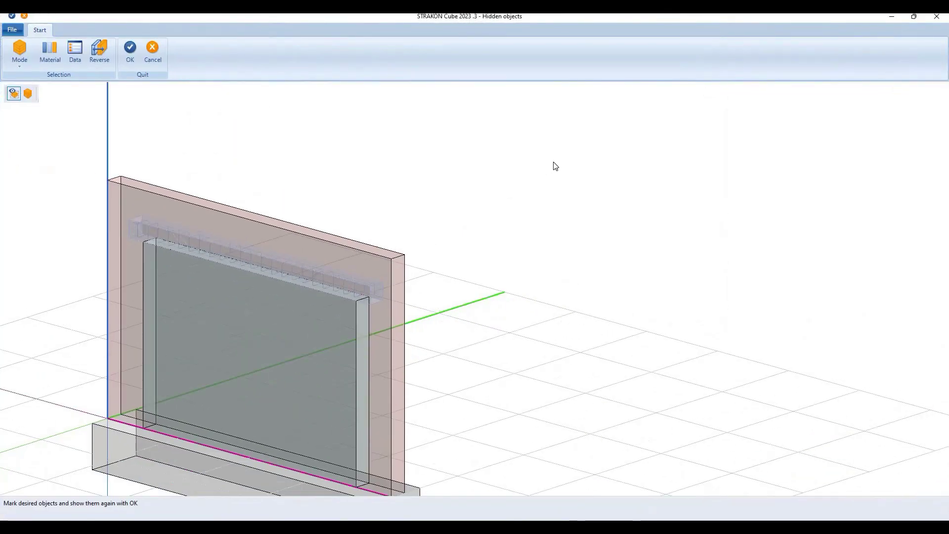
{"action": "left_click", "coordinate": [130, 47]}
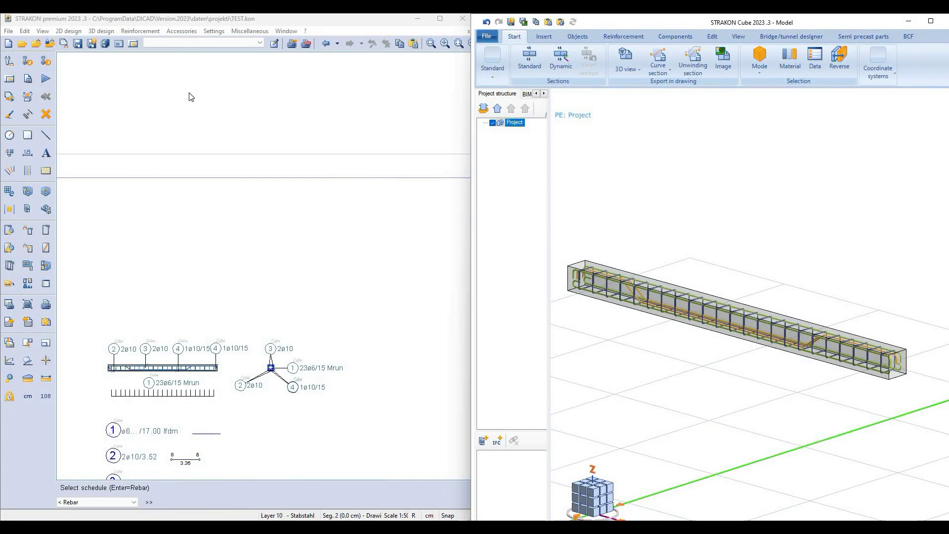